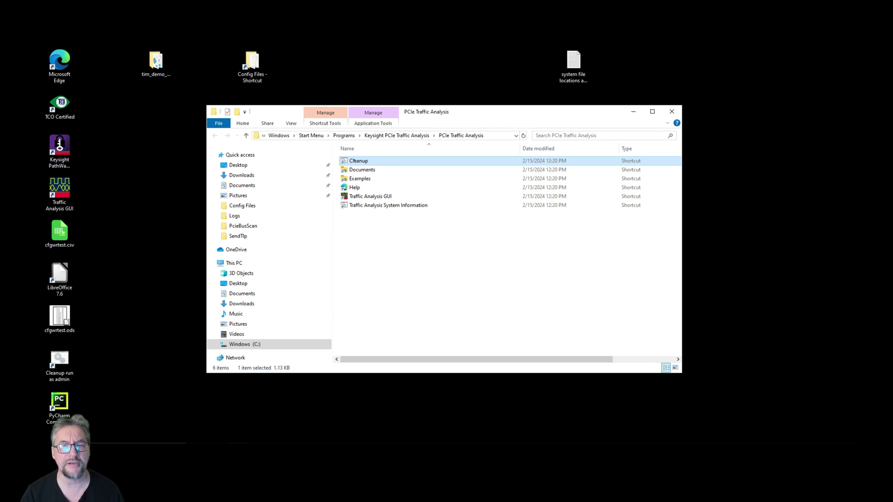
# Run the PCIe Traffic Analysis cleanup as administrator to completion, then minimize the Explorer folder.
pyautogui.doubleClick(354, 160)
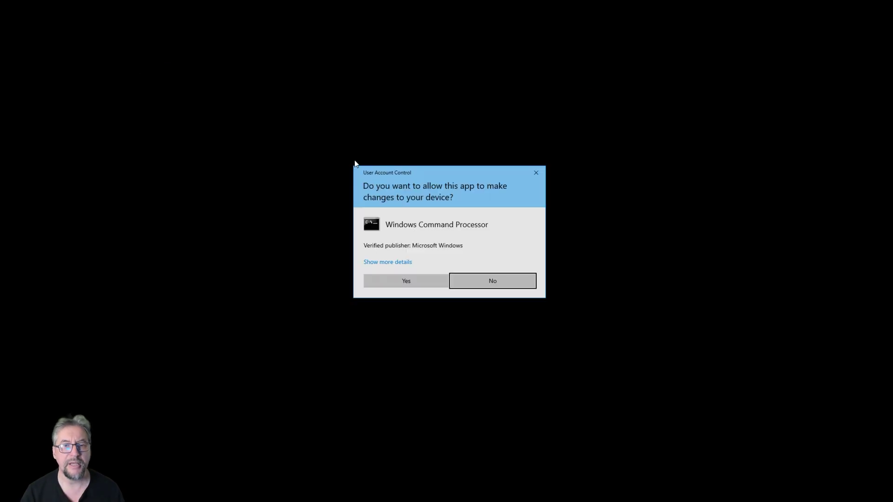
pyautogui.click(407, 281)
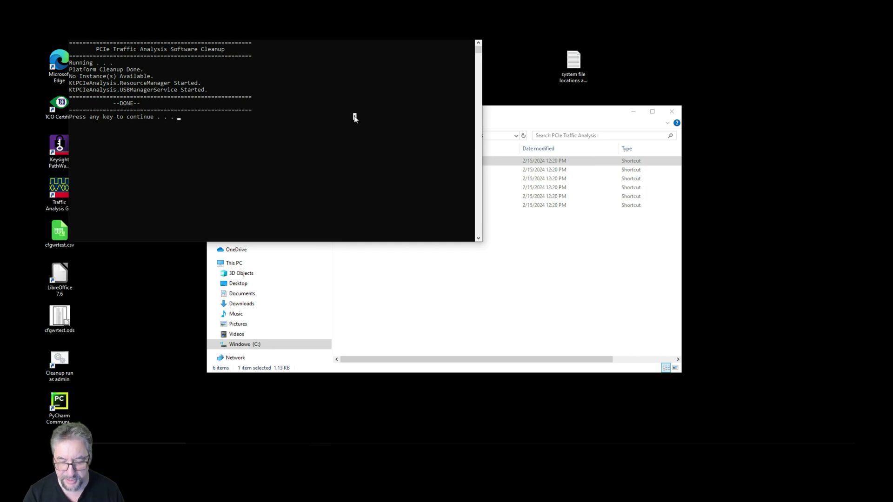
pyautogui.press('Return')
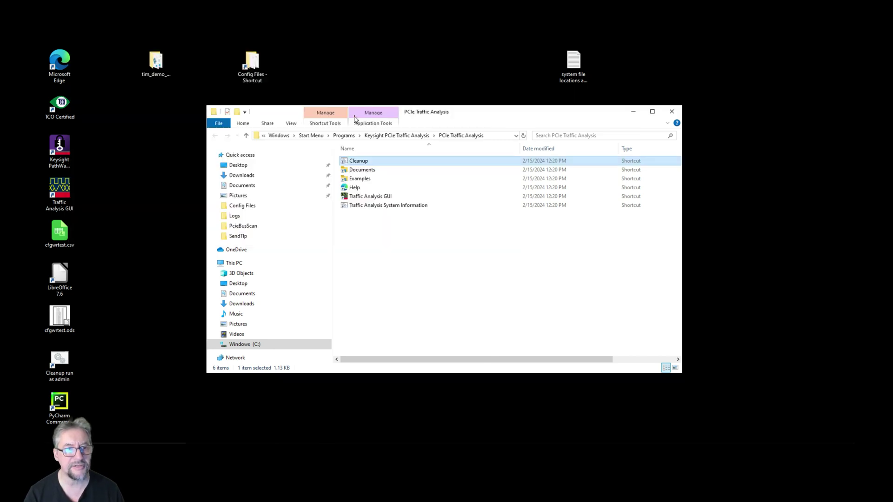
pyautogui.click(632, 113)
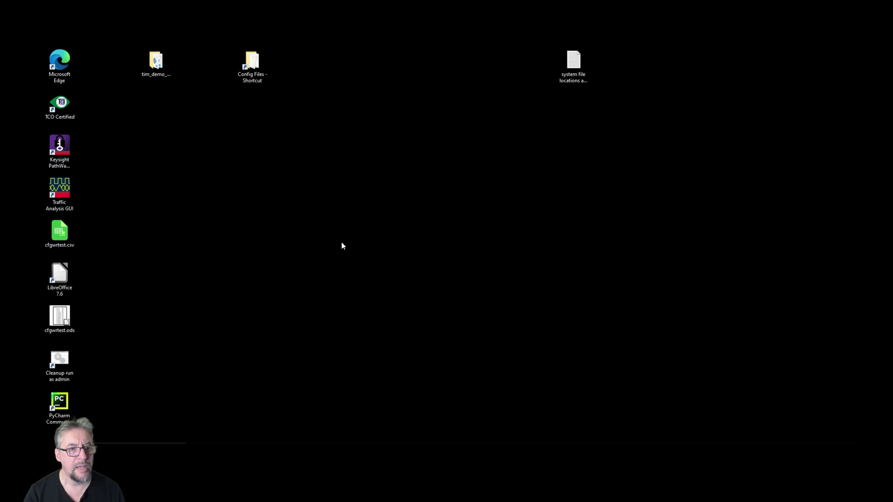
# Launch the Traffic Analysis GUI and select and confirm Exerciser module 10004.
pyautogui.doubleClick(54, 196)
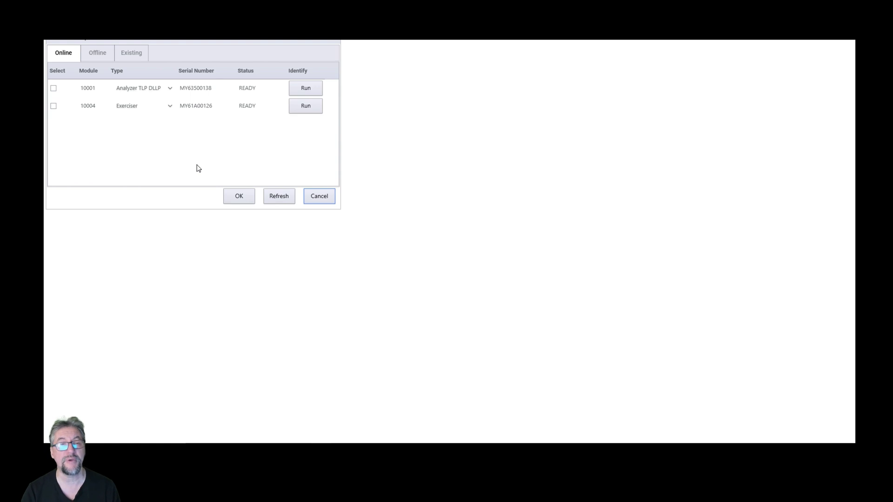
pyautogui.click(54, 106)
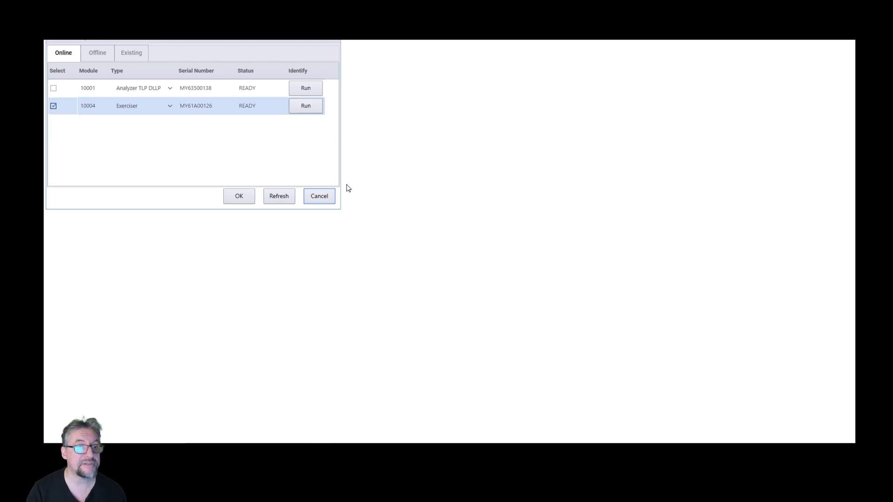
pyautogui.click(238, 196)
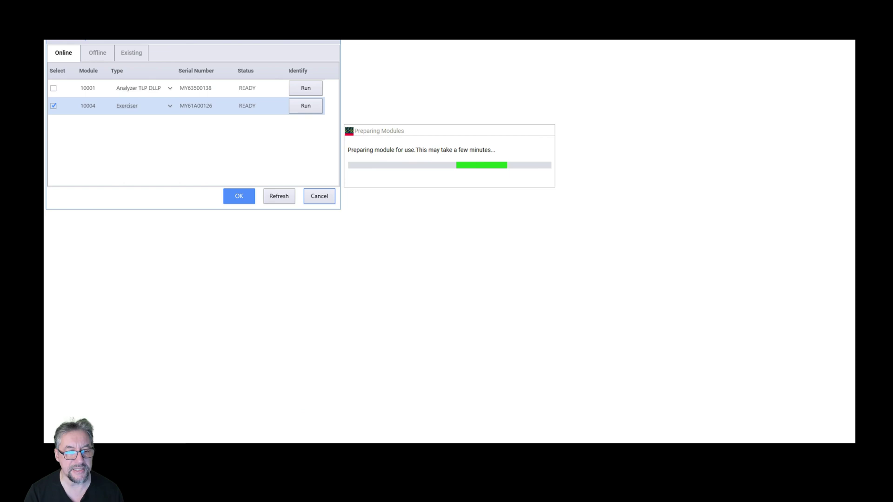
# Launch a second Traffic Analysis GUI session from Windows search and confirm Analyzer module 10001.
pyautogui.press('super')
pyautogui.write('tra')
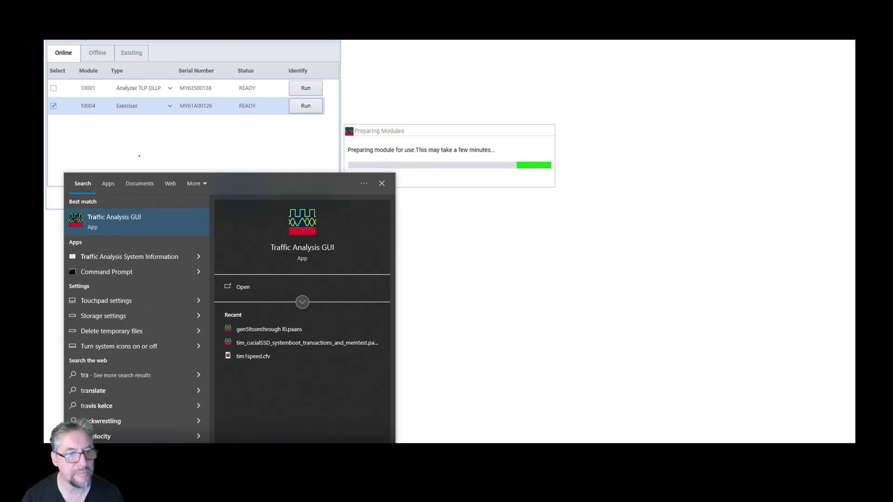
pyautogui.click(139, 216)
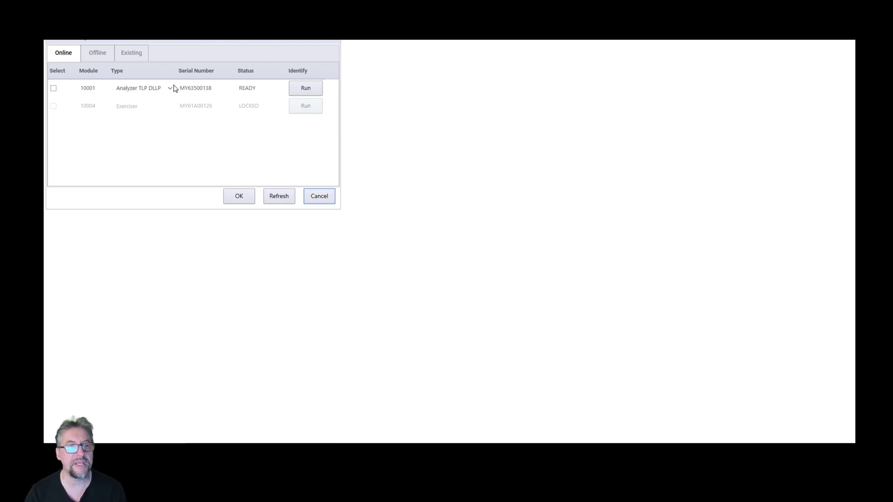
pyautogui.click(54, 88)
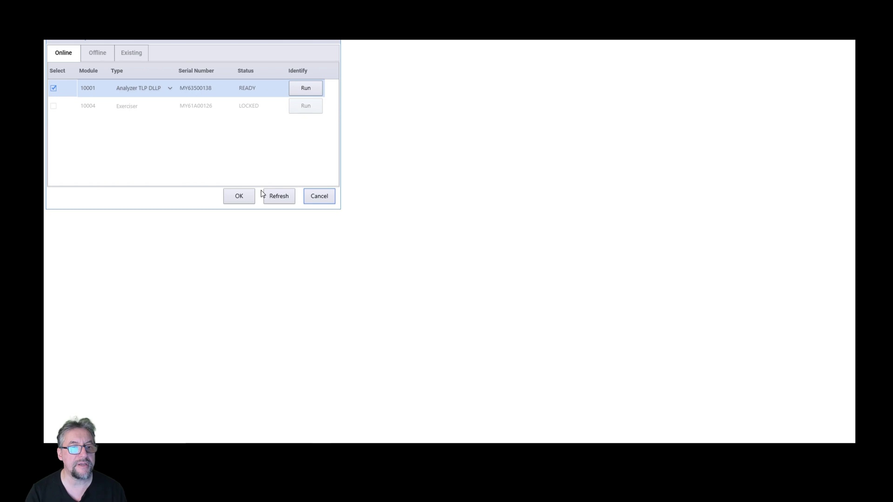
pyautogui.click(247, 196)
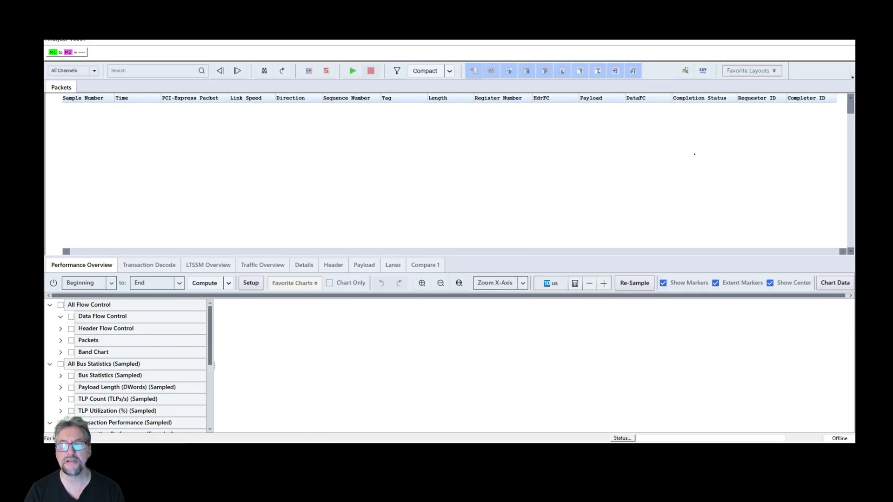
# Snap the analyzer window to the right half and fill the left with the P5500 exerciser window.
pyautogui.press('super+Down')
pyautogui.press('super+Right')
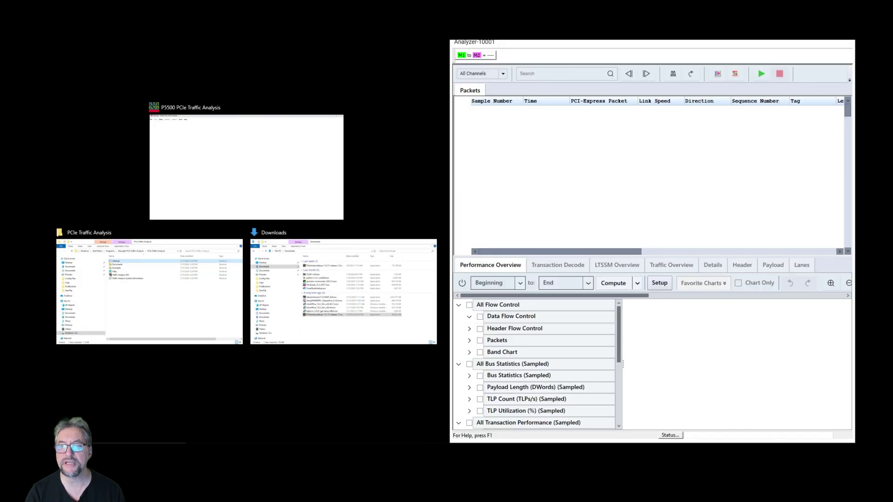
pyautogui.click(239, 179)
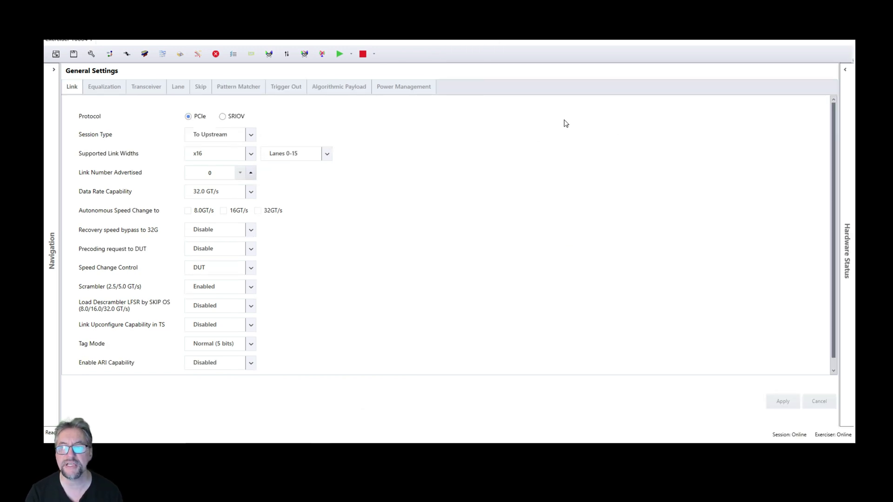
# Set the exerciser session type to To Downstream and train the link to Active, x4 at 32.0 GT/s.
pyautogui.click(845, 70)
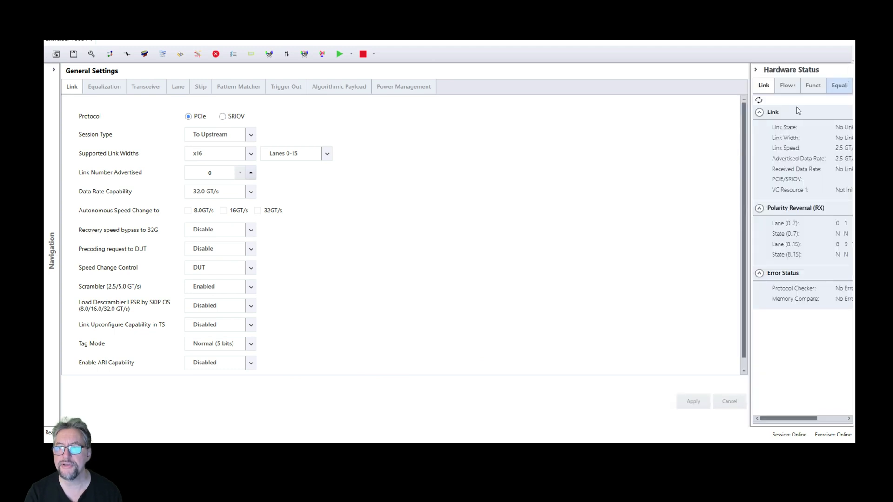
pyautogui.moveTo(750, 125); pyautogui.dragTo(669, 137)
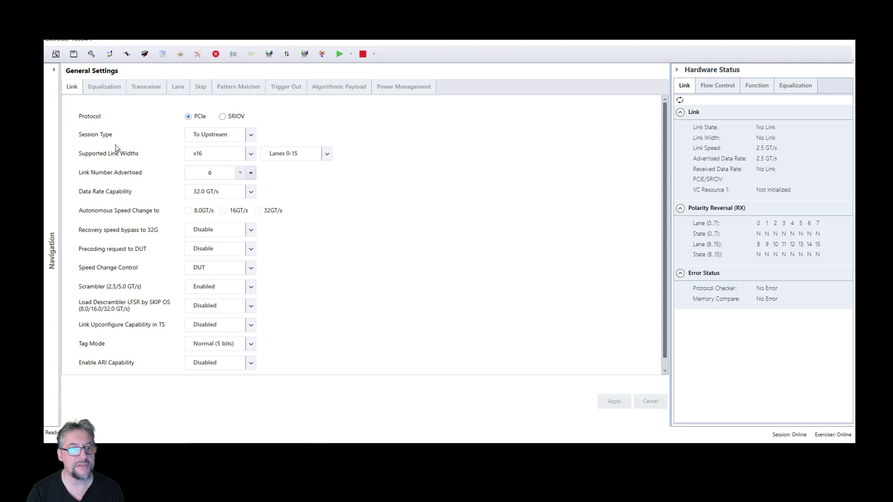
pyautogui.click(251, 134)
pyautogui.click(218, 146)
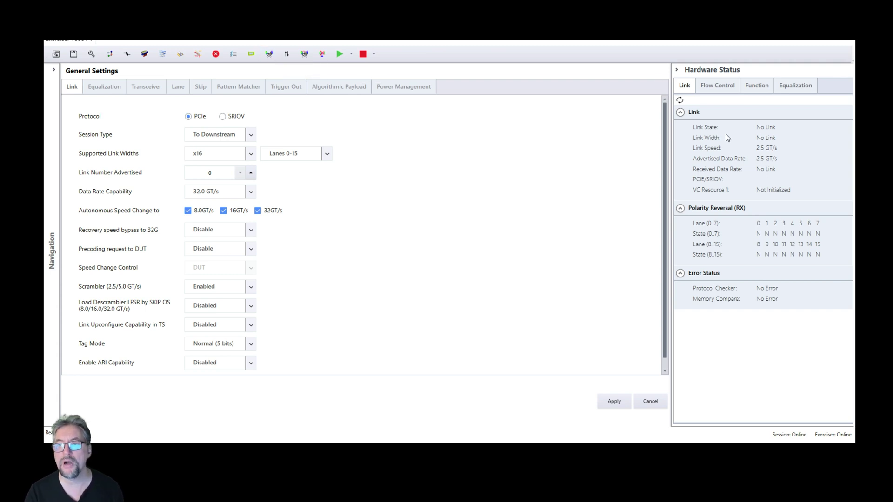
pyautogui.click(269, 54)
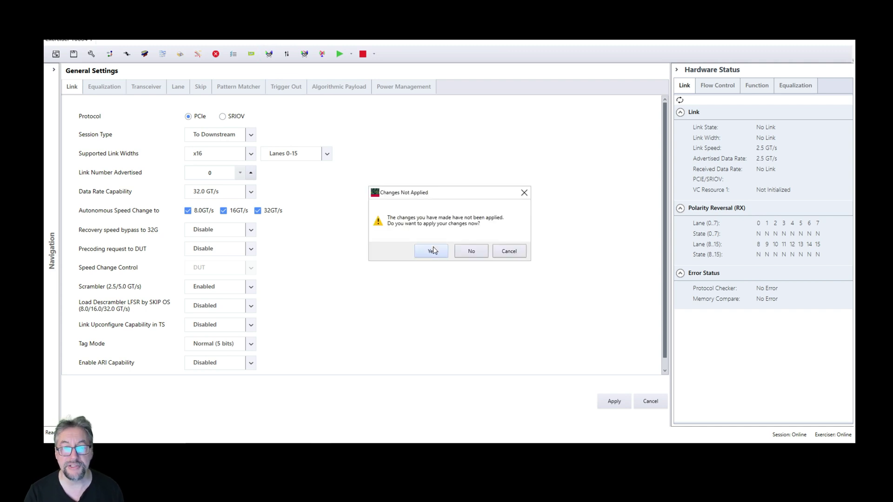
pyautogui.click(432, 251)
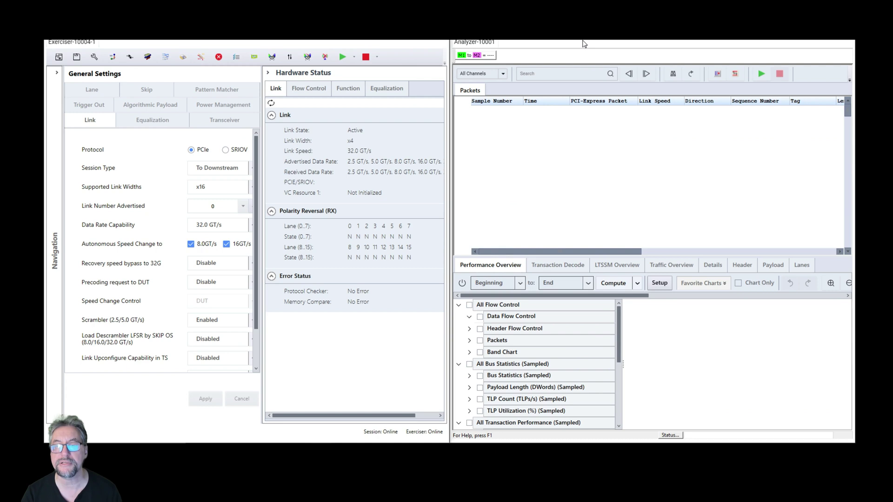
pyautogui.click(735, 74)
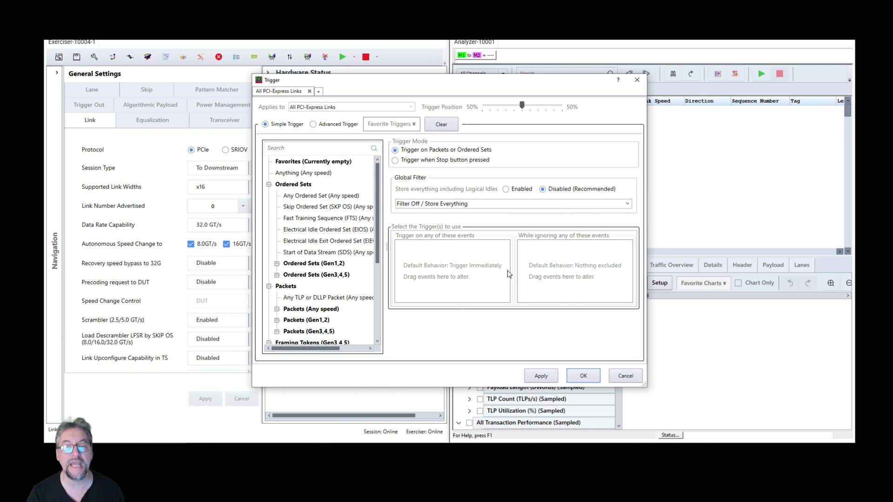
pyautogui.click(636, 80)
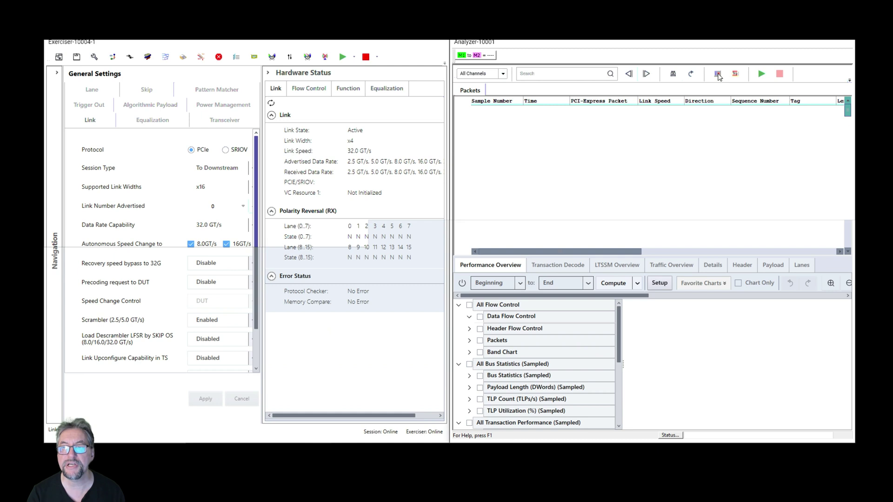
pyautogui.click(717, 74)
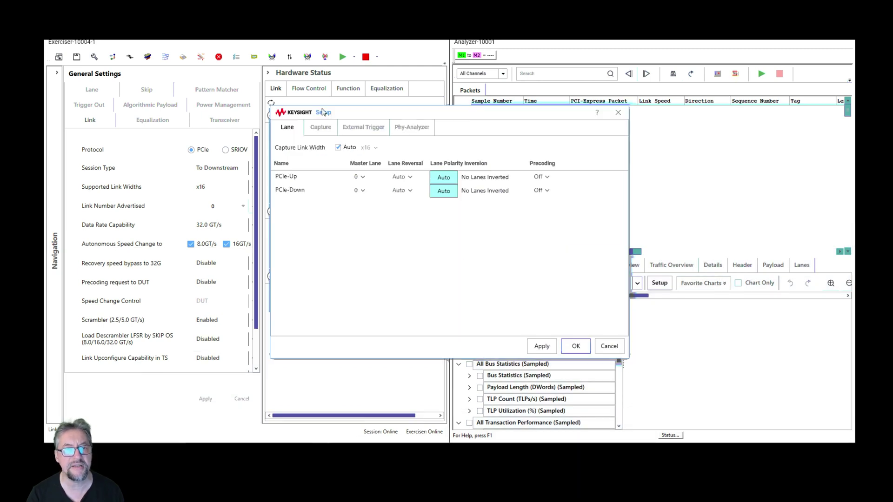
pyautogui.click(321, 127)
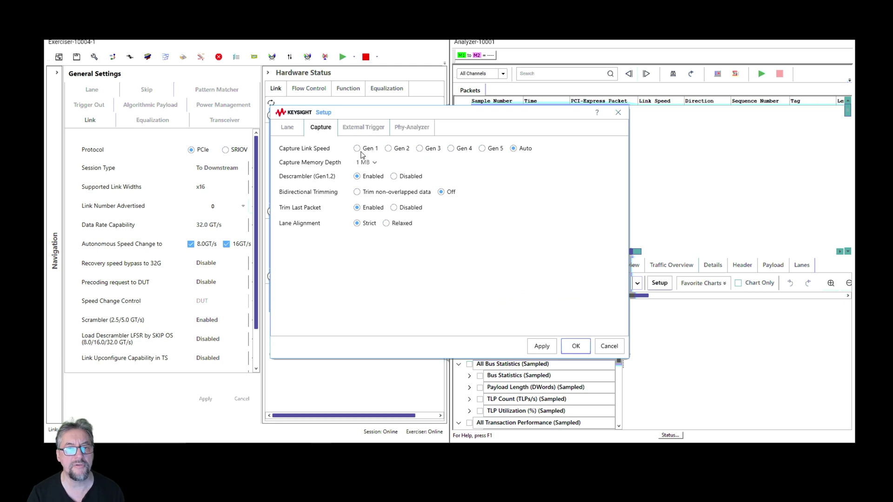
pyautogui.click(375, 163)
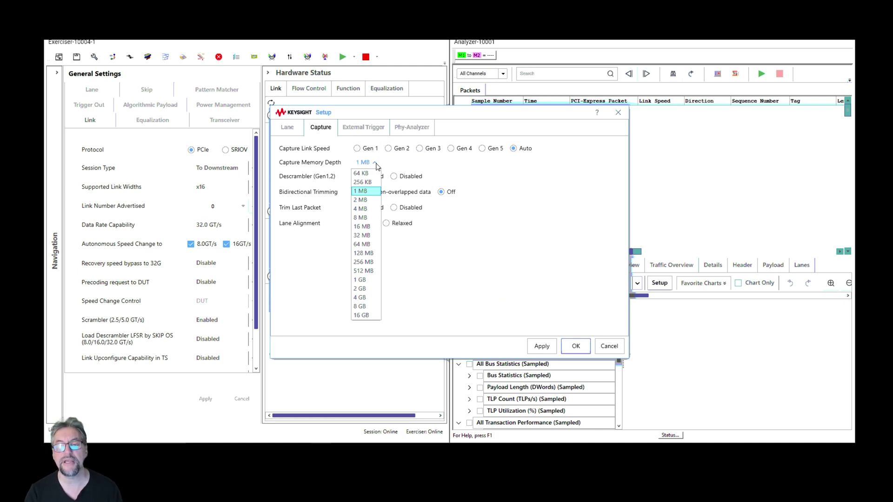
pyautogui.click(618, 116)
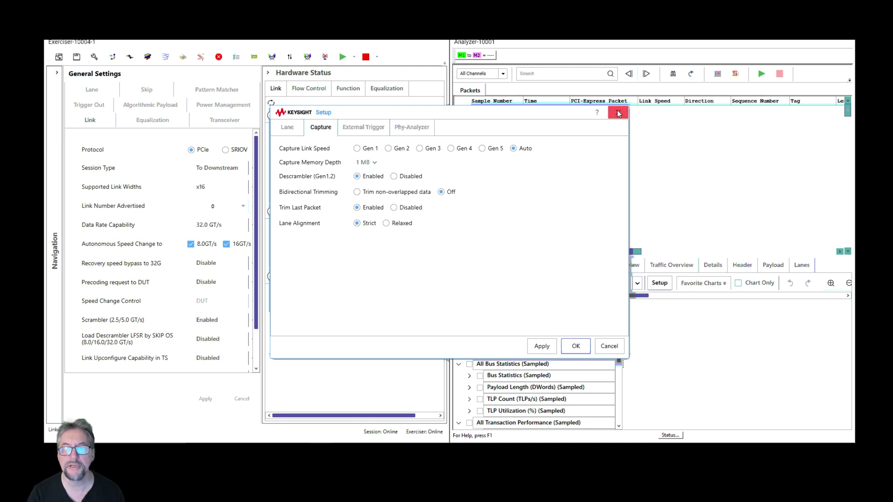
pyautogui.click(617, 114)
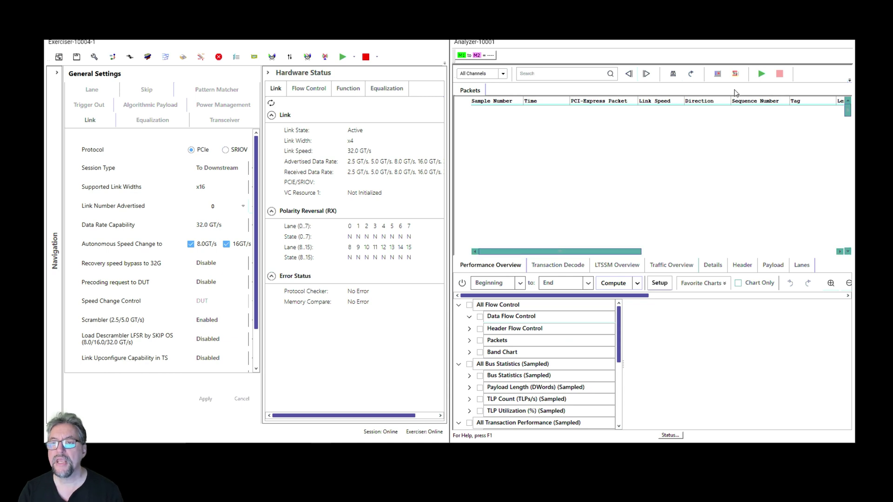
# Run an analyzer capture and compute Traffic Overview packet counts, including SKP, UpdateFC and EDS.
pyautogui.click(761, 74)
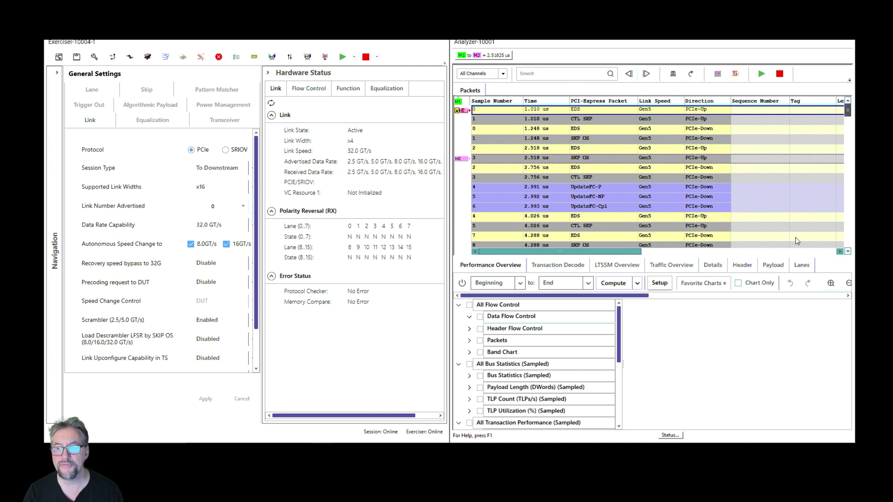
pyautogui.click(682, 265)
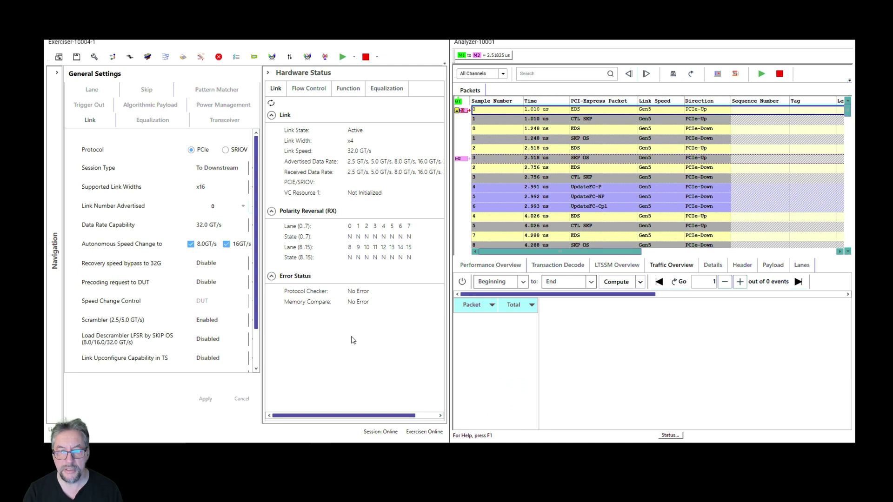
pyautogui.click(613, 286)
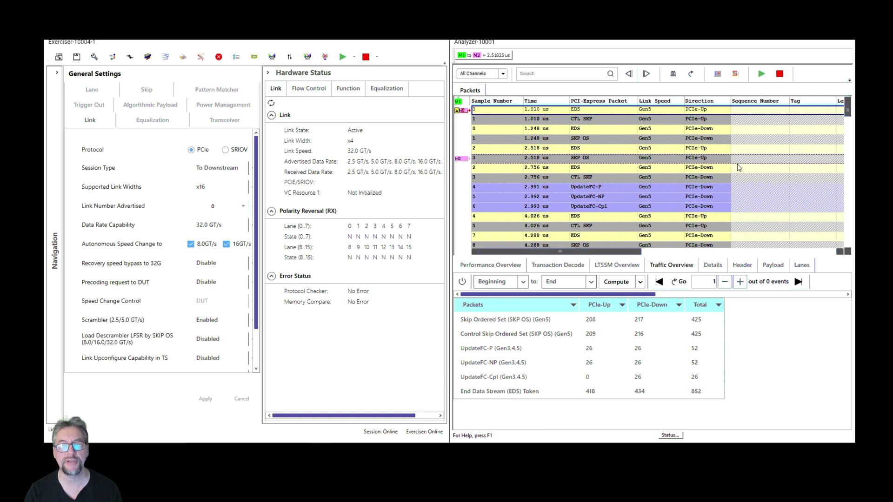
pyautogui.moveTo(739, 150)
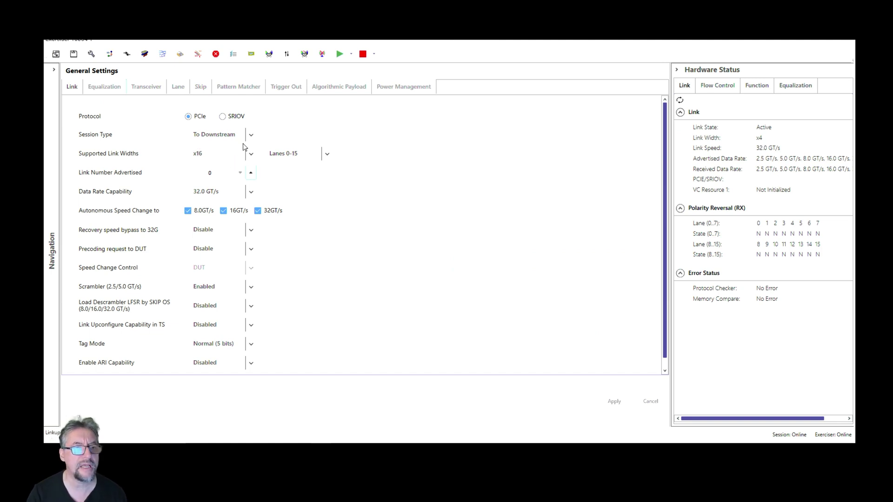
# Limit supported link widths to x1 and retrain the link to Active, x1 at 32.0 GT/s.
pyautogui.click(250, 156)
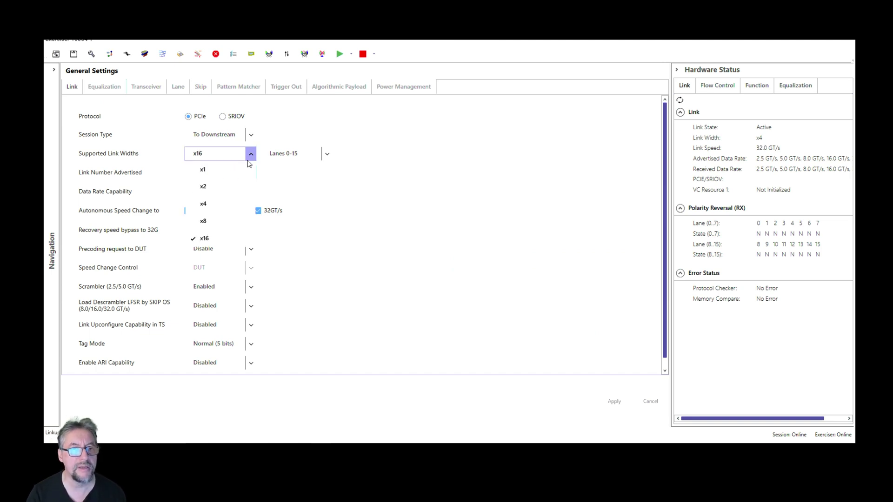
pyautogui.click(216, 173)
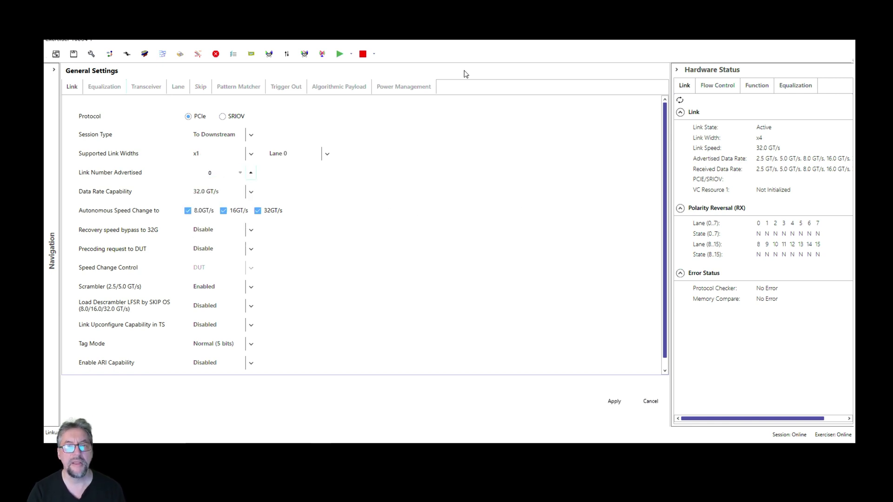
pyautogui.click(303, 54)
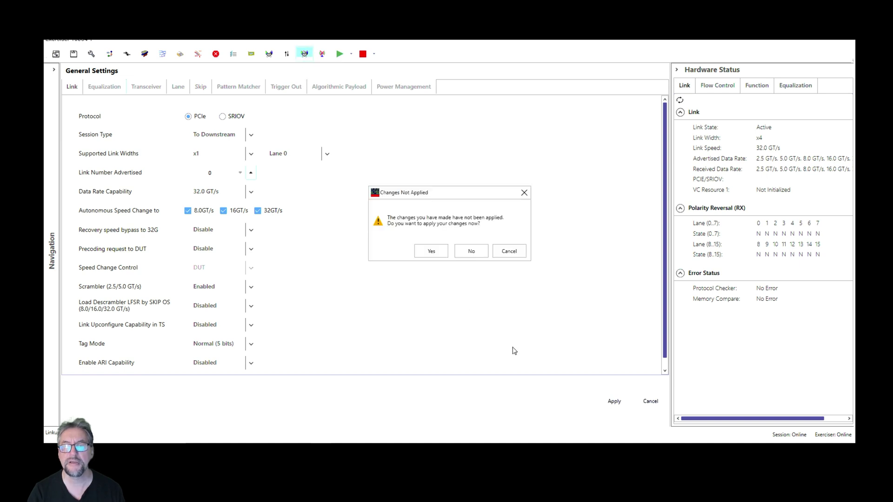
pyautogui.click(431, 253)
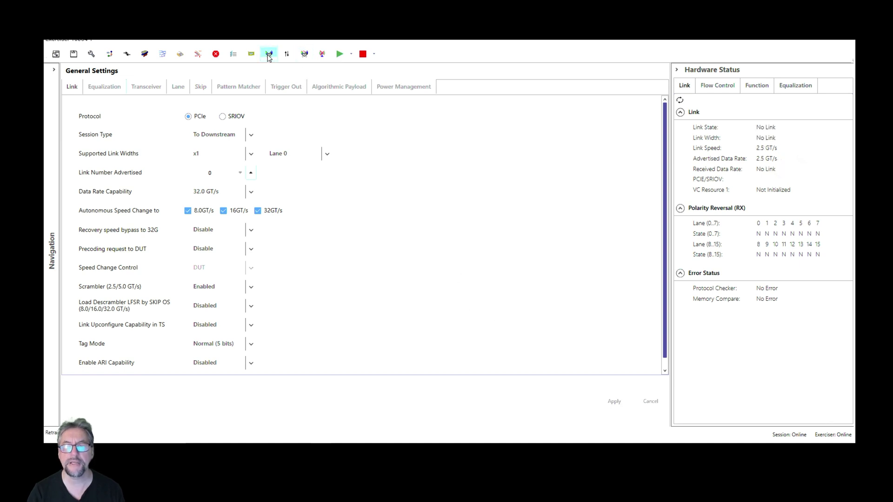
pyautogui.click(269, 54)
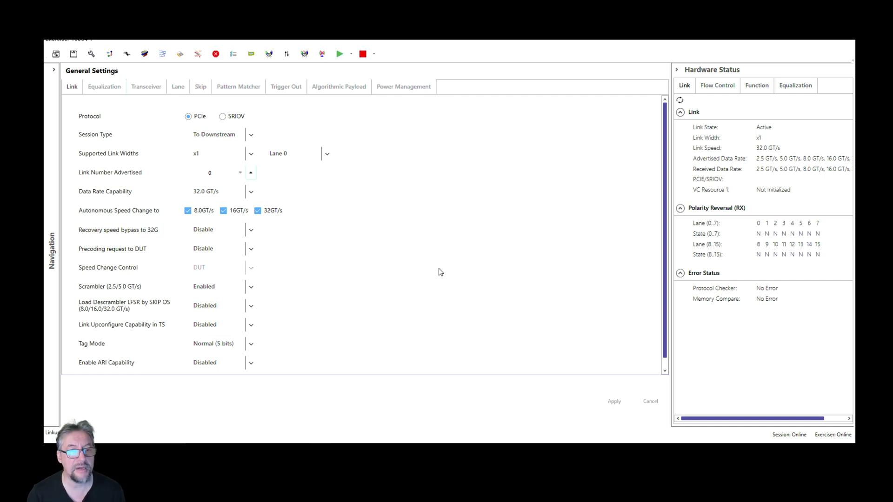
# Disable 16 and 32 GT/s autonomous speed changes and retrain the link at x1, 8.0 GT/s.
pyautogui.click(223, 211)
pyautogui.click(258, 210)
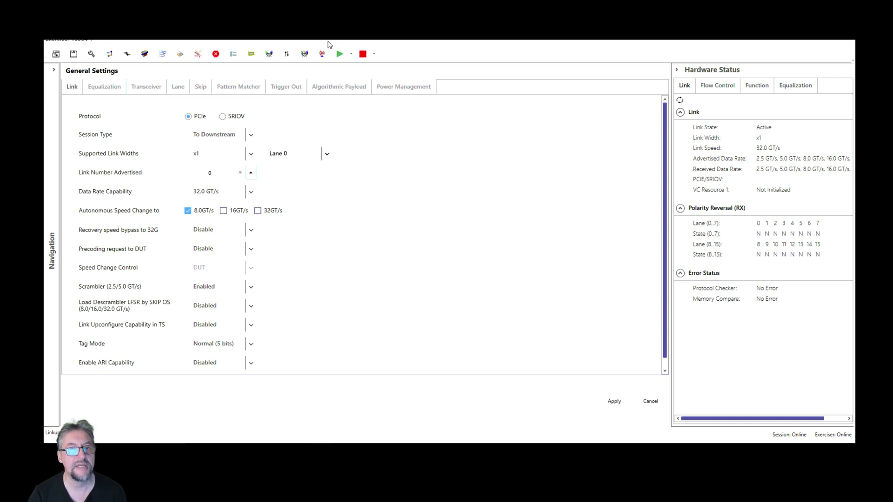
pyautogui.click(322, 54)
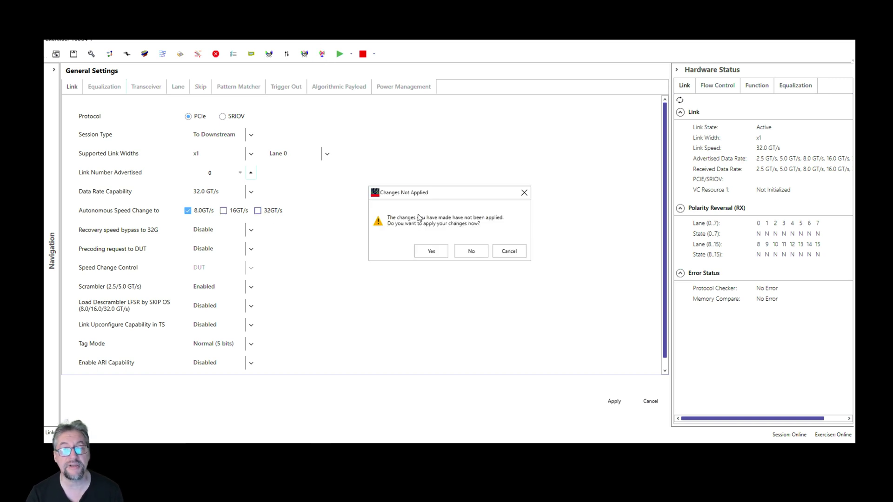
pyautogui.click(437, 255)
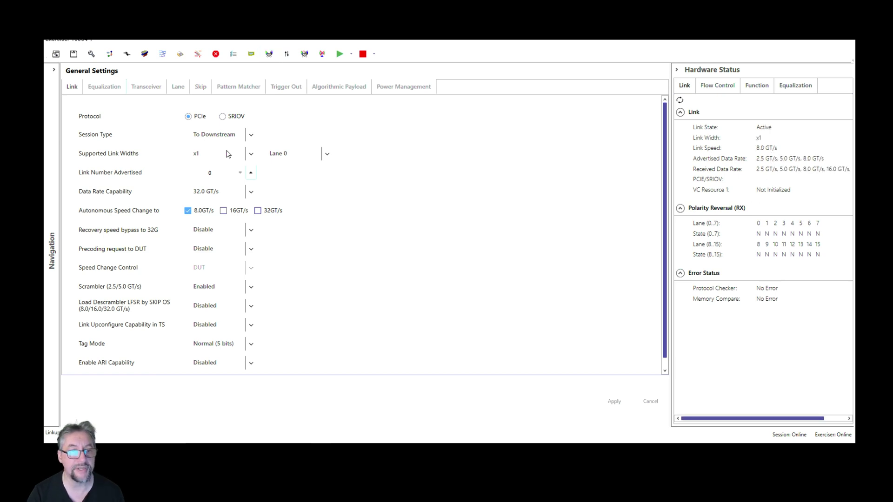
# Set supported link width to x2, retrain at 8.0 GT/s, then re-enable 32 GT/s speed changes.
pyautogui.click(251, 154)
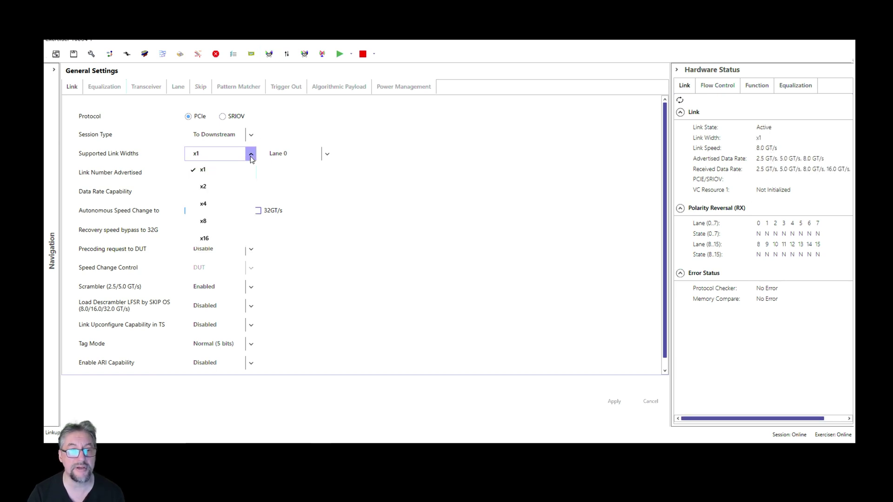
pyautogui.click(214, 190)
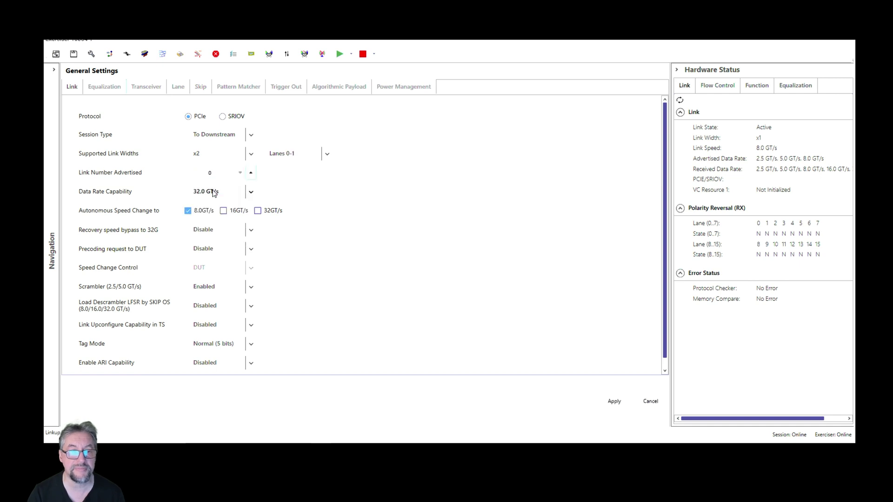
pyautogui.click(321, 54)
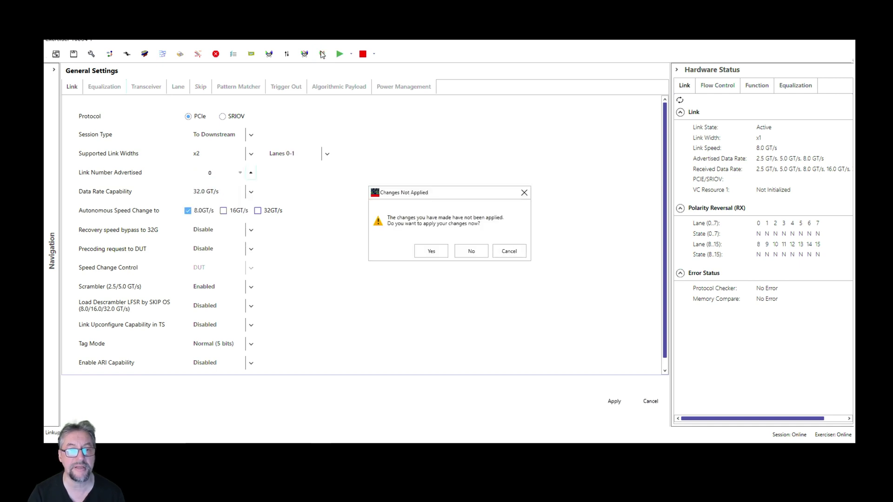
pyautogui.click(432, 253)
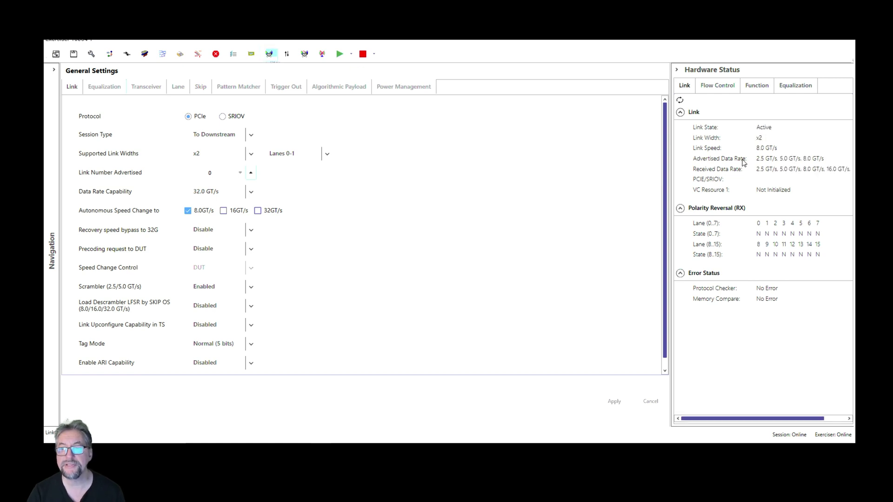
pyautogui.click(259, 212)
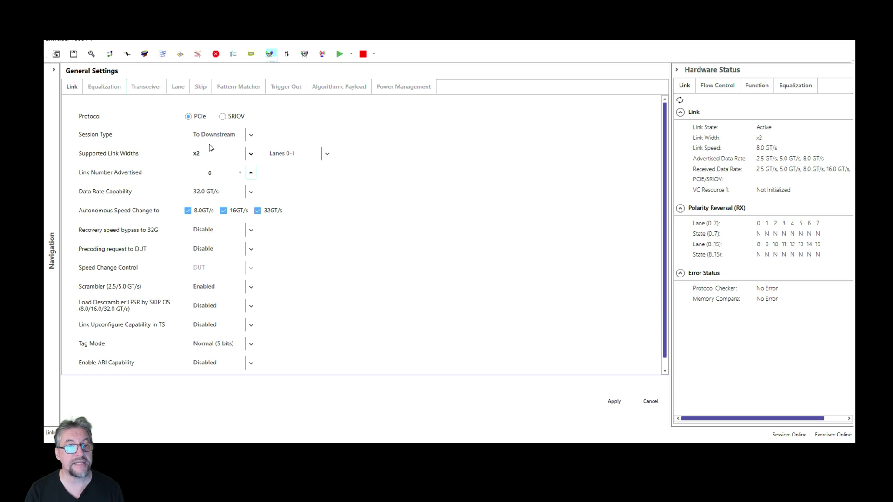
# Set supported link width to x4, retrain to Active x4 at 32.0 GT/s, and restore down the exerciser window.
pyautogui.click(251, 154)
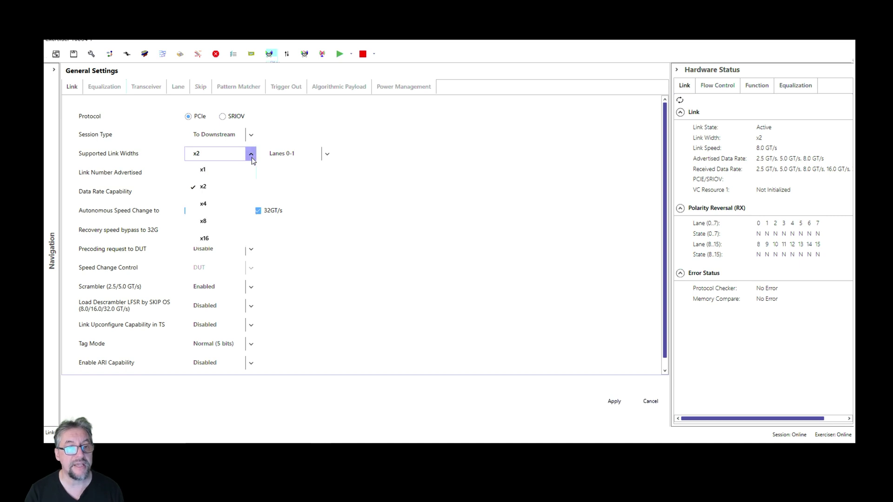
pyautogui.click(210, 204)
pyautogui.click(322, 54)
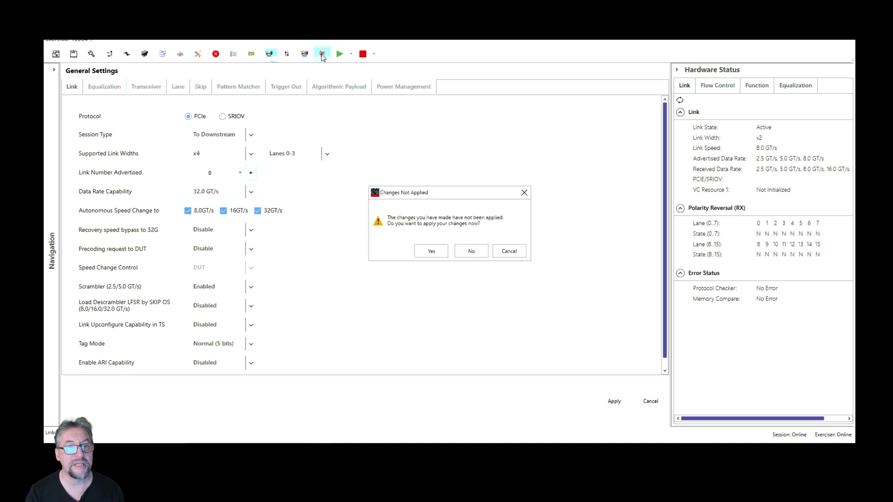
pyautogui.click(431, 250)
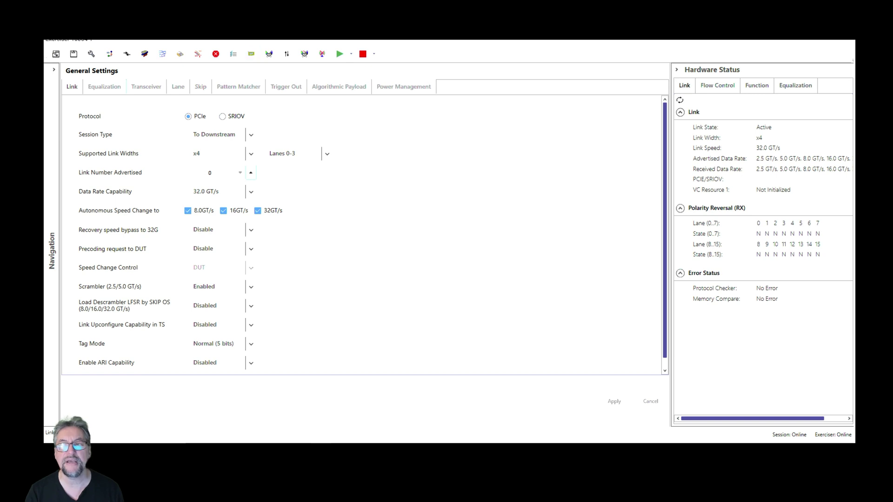
pyautogui.press('super+Down')
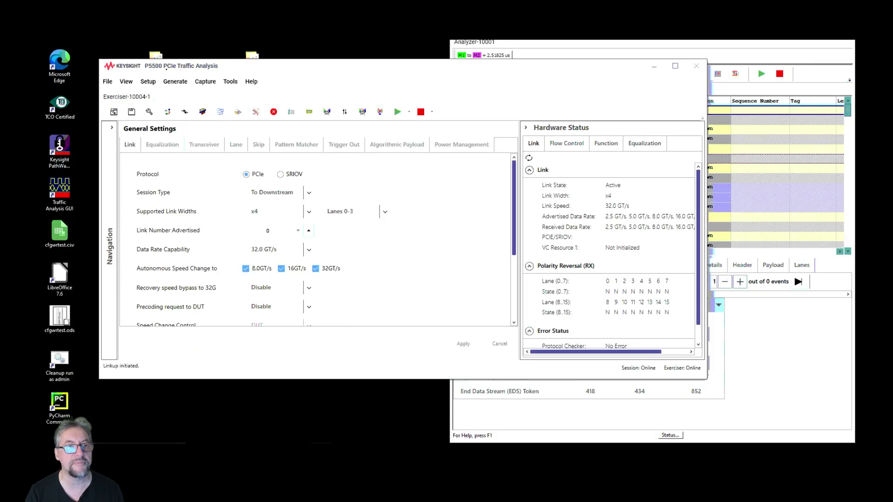
# With the exerciser snapped left, set and apply the analyzer trigger to Any TLP Packet (Any speed).
pyautogui.moveTo(166, 68); pyautogui.dragTo(24, 88)
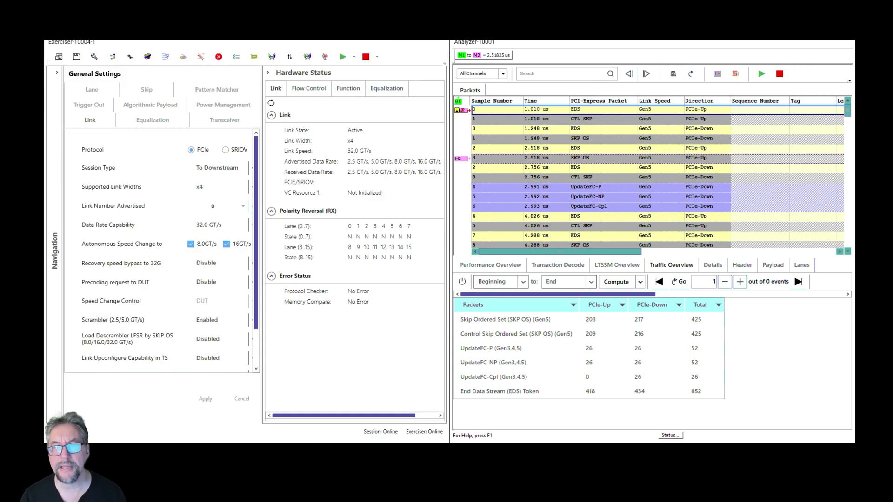
pyautogui.click(735, 74)
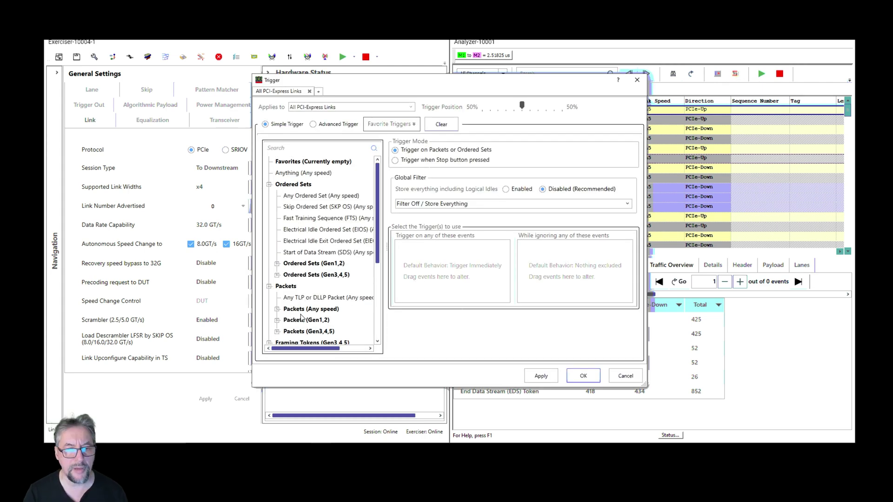
pyautogui.click(277, 309)
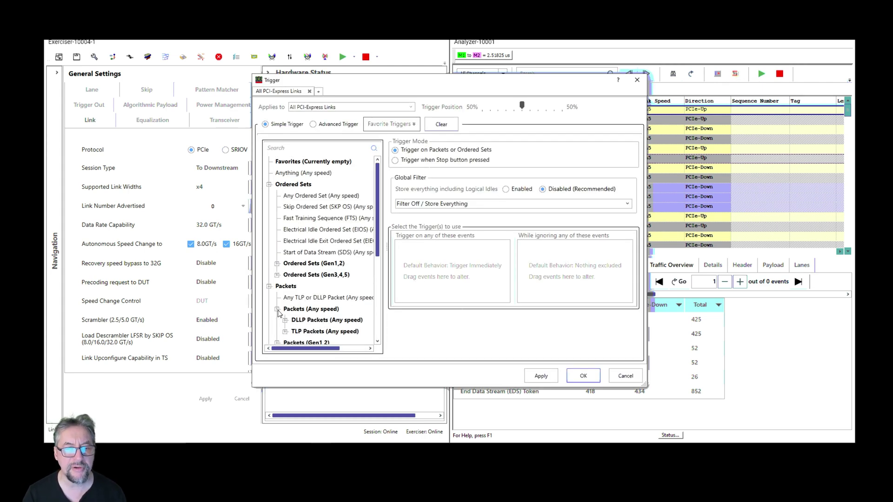
pyautogui.click(285, 332)
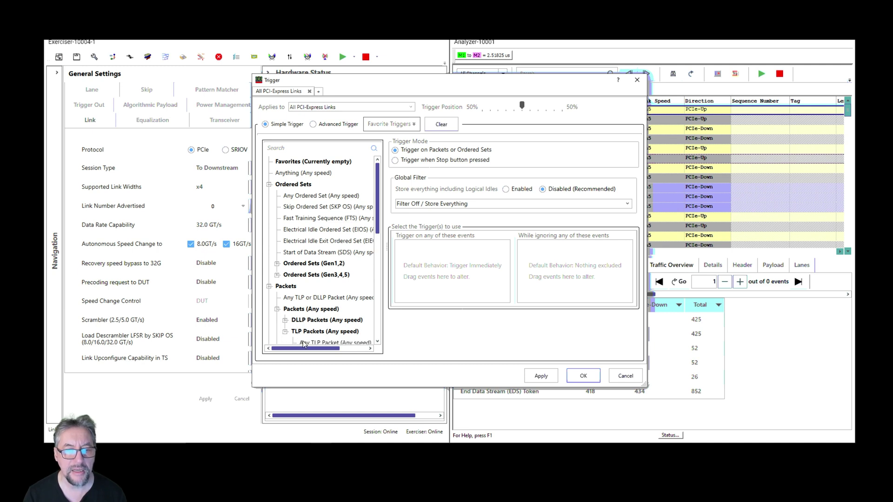
pyautogui.moveTo(304, 345); pyautogui.dragTo(436, 259)
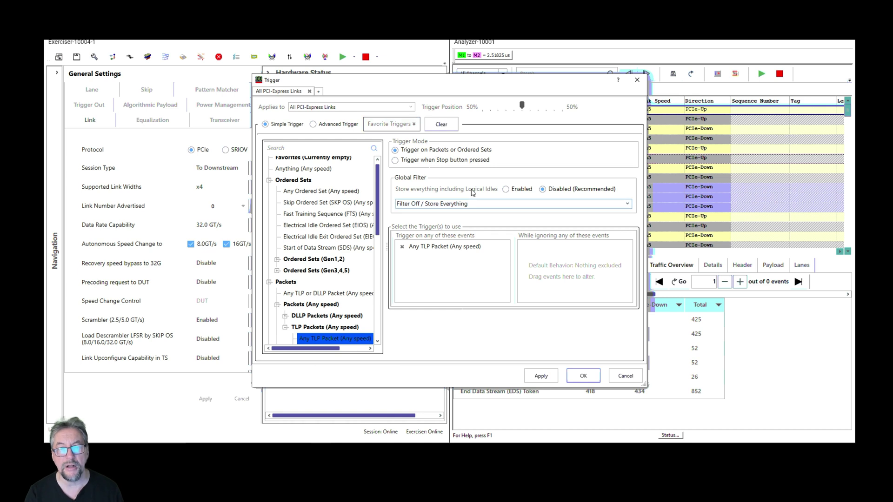
pyautogui.click(541, 378)
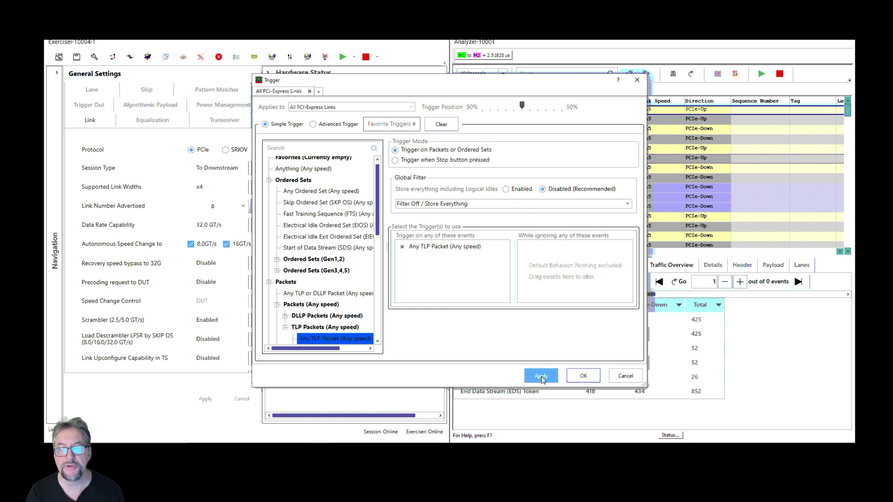
pyautogui.click(588, 378)
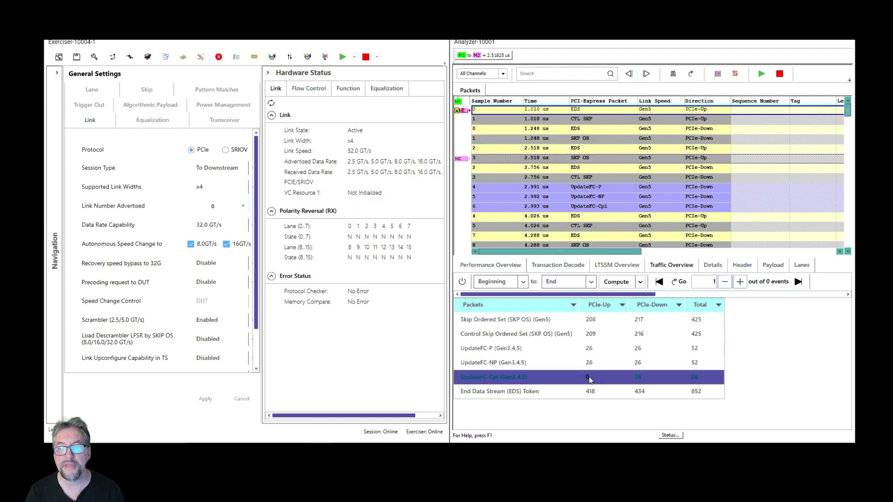
# Start the analyzer capture and scan the DUT config space, listing capabilities from the Common Configuration Header to ARI.
pyautogui.click(761, 75)
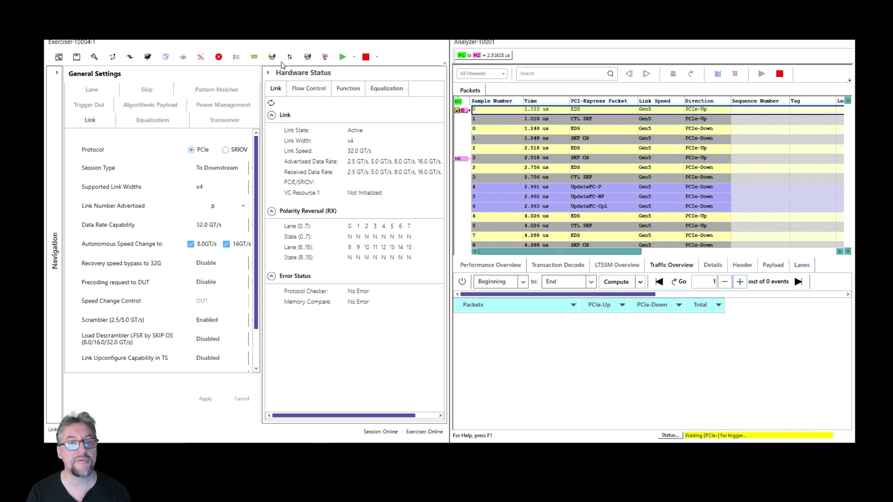
pyautogui.click(254, 57)
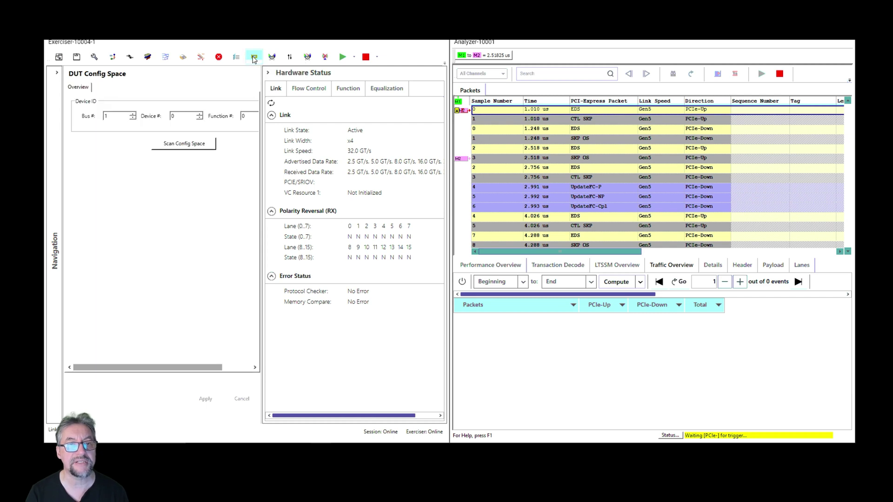
pyautogui.click(197, 147)
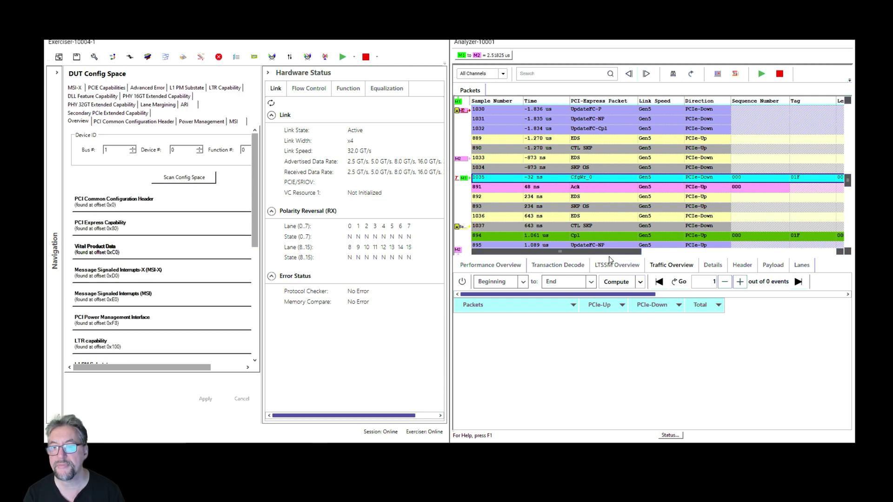
pyautogui.moveTo(615, 252); pyautogui.dragTo(652, 260)
pyautogui.moveTo(580, 269); pyautogui.dragTo(554, 268)
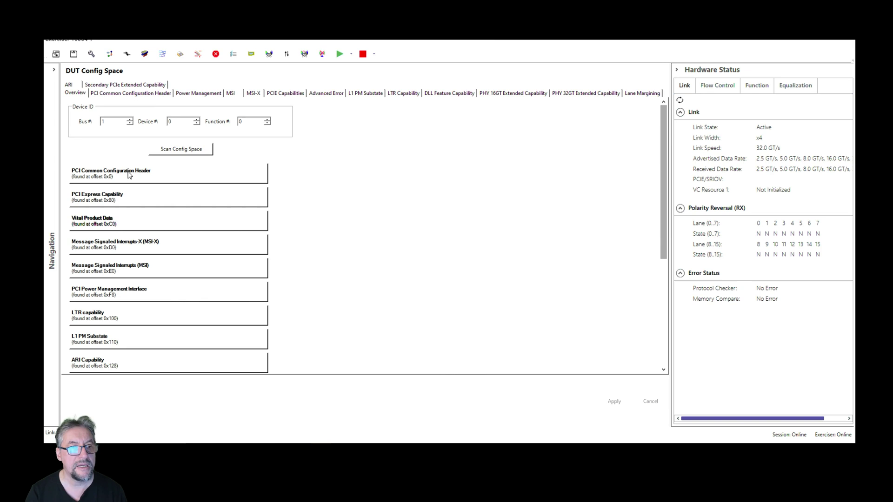
# Enable Bus Master and Memory Space in the Command register (0110) and write it to the device.
pyautogui.click(130, 173)
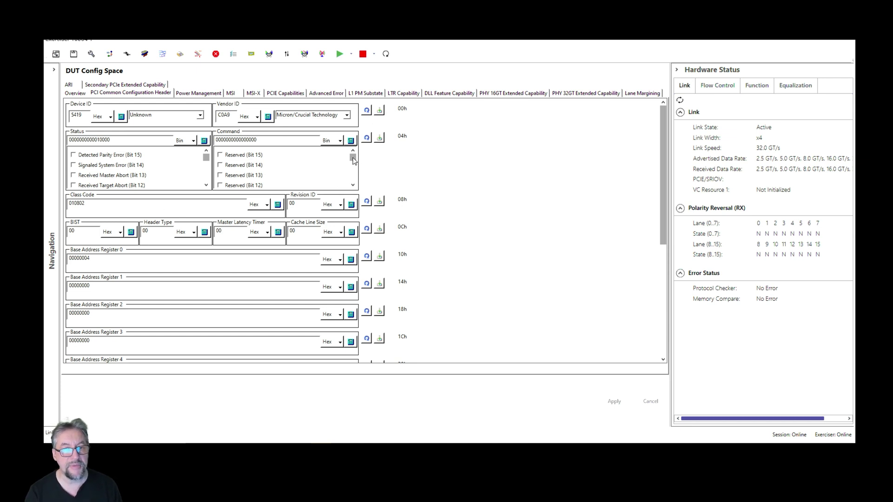
pyautogui.moveTo(353, 160); pyautogui.dragTo(353, 180)
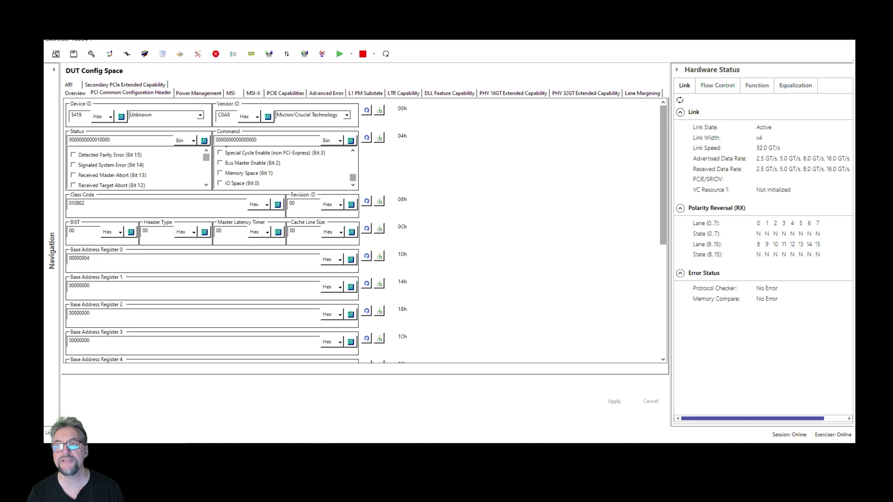
pyautogui.click(221, 163)
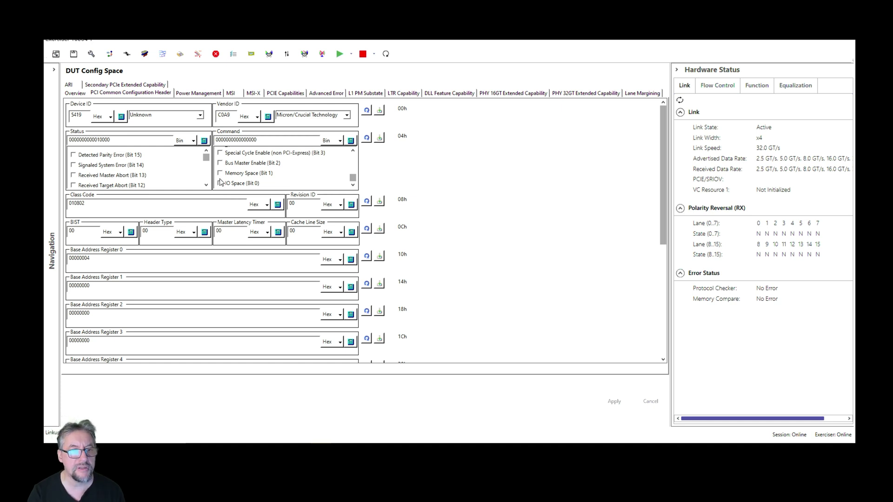
pyautogui.click(221, 173)
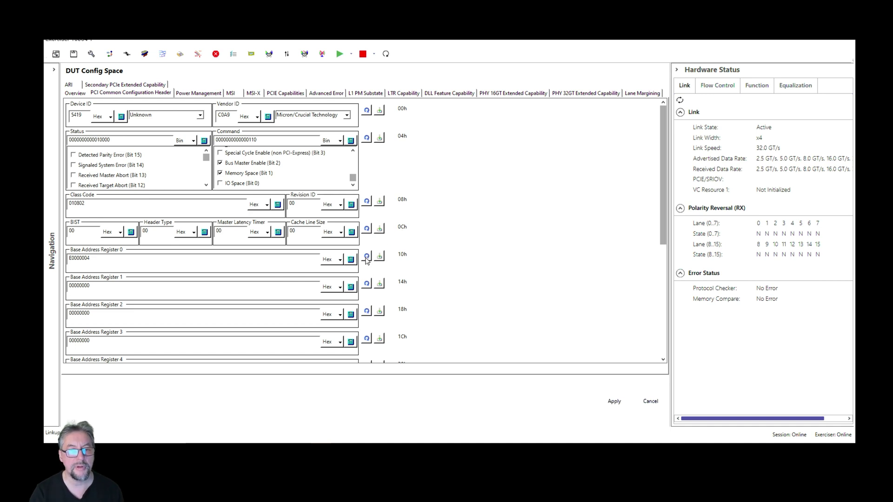
pyautogui.click(380, 140)
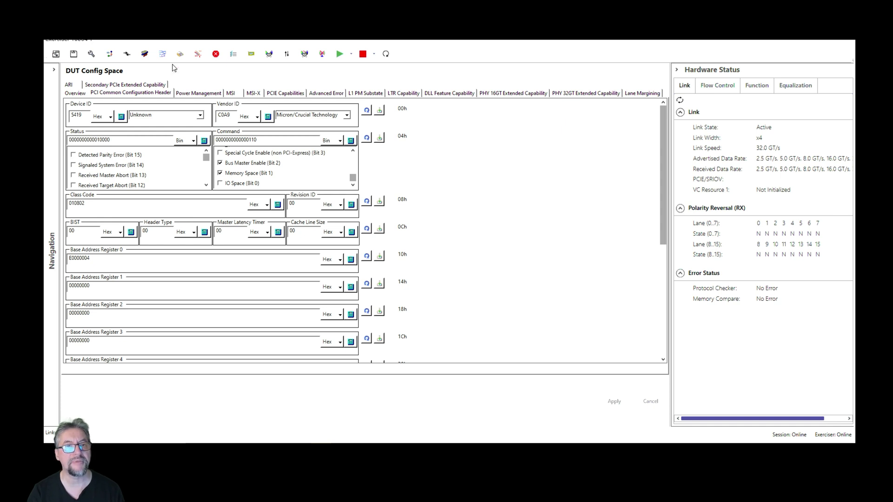
# Check the protocol checker, then switch back to the DUT config space view.
pyautogui.click(251, 55)
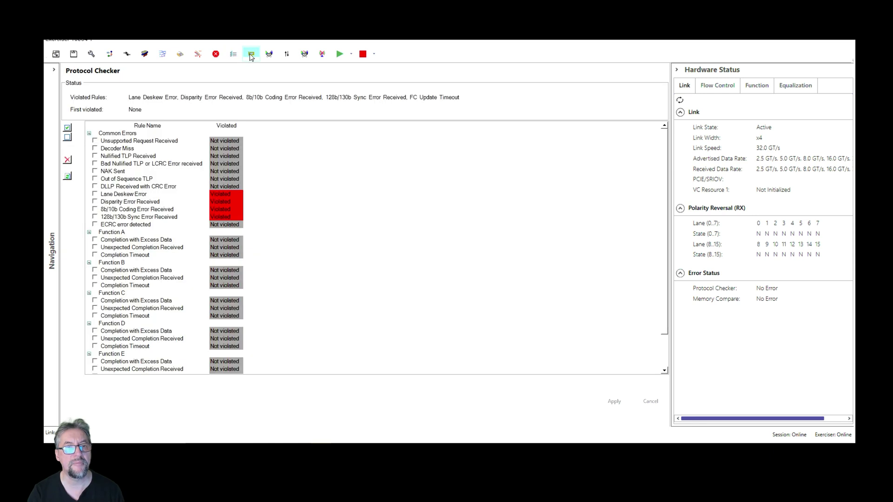
pyautogui.click(250, 54)
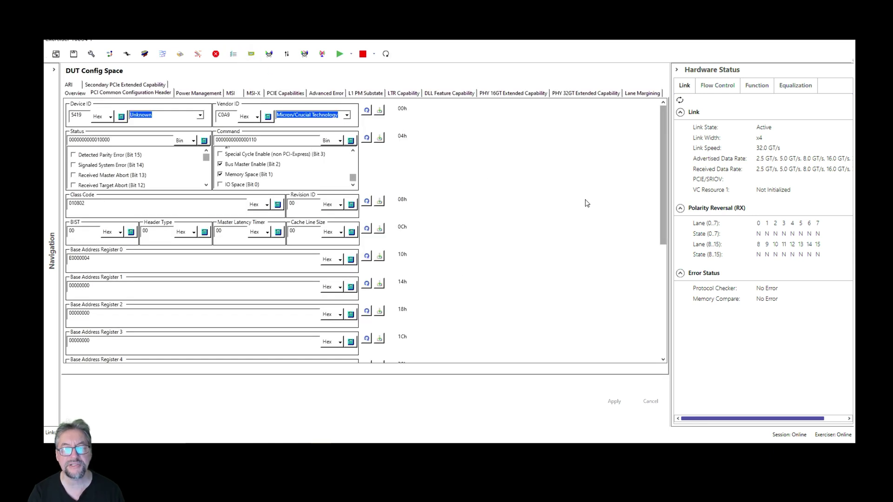
pyautogui.moveTo(662, 210); pyautogui.dragTo(664, 107)
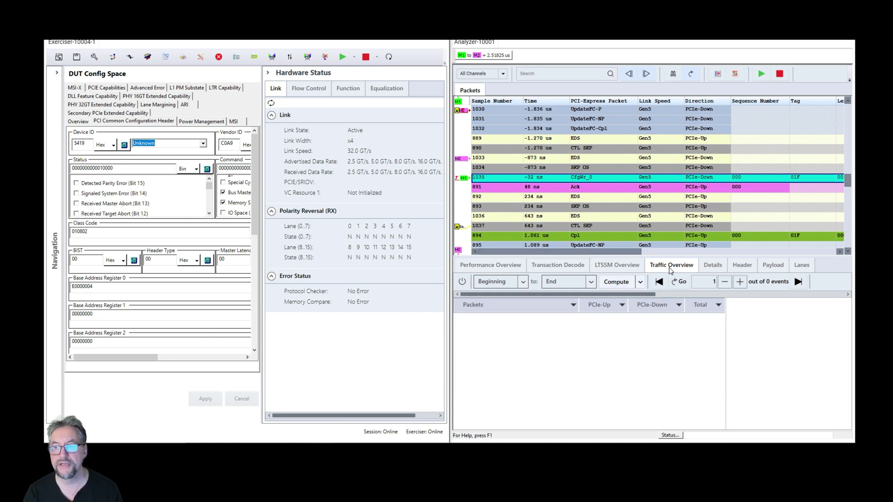
# Compute Traffic Overview counts and browse to the Config Write Type 0 and Completion without Data rows.
pyautogui.click(616, 282)
pyautogui.click(614, 376)
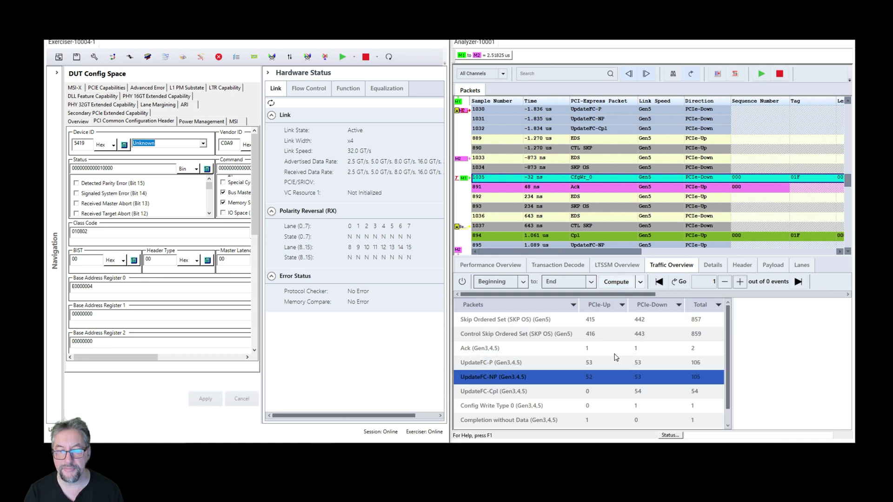
pyautogui.scroll(-1, 615, 361)
pyautogui.click(590, 391)
pyautogui.click(567, 420)
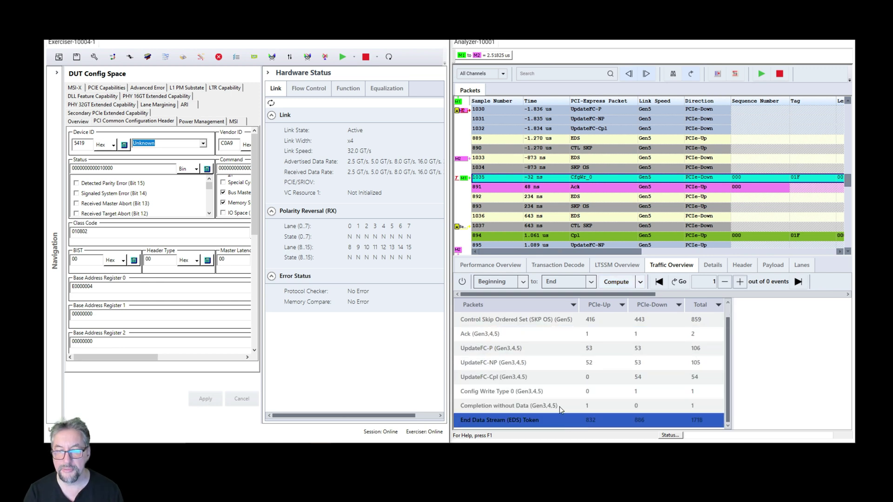
pyautogui.moveTo(559, 406); pyautogui.dragTo(564, 398)
pyautogui.click(565, 403)
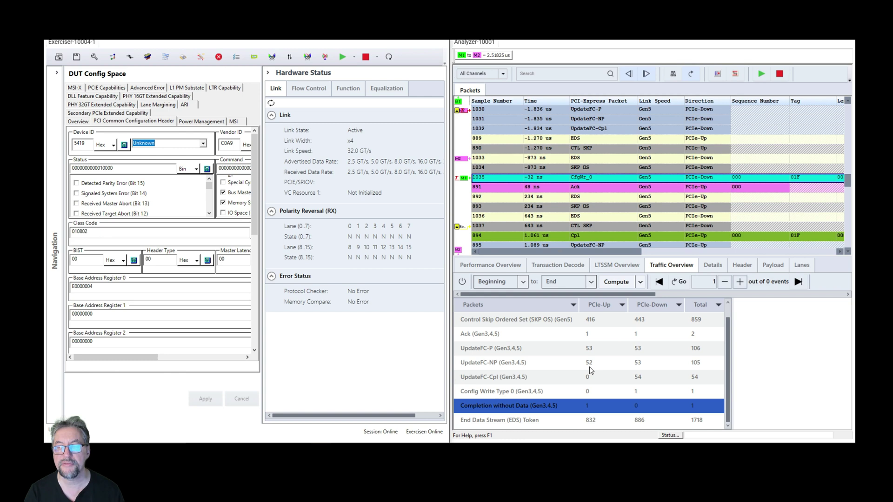
# In the trigger settings, set the global filter to discard everything except TLPs and confirm.
pyautogui.click(734, 75)
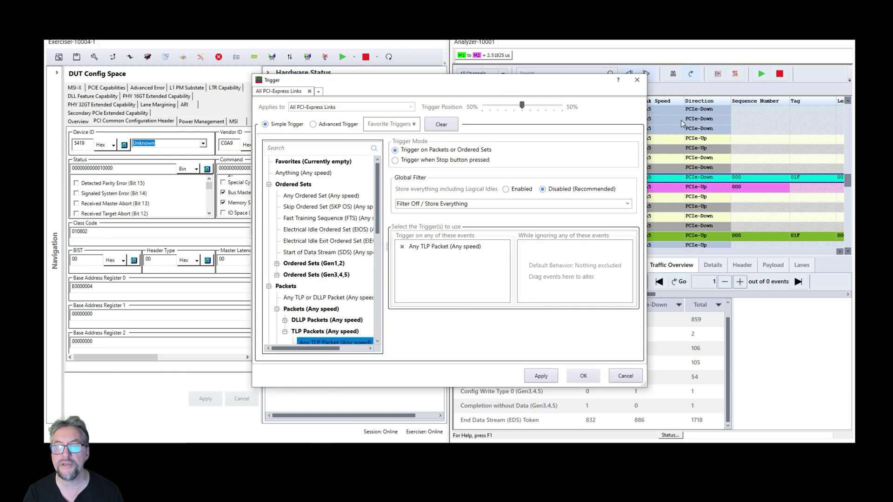
pyautogui.click(519, 206)
pyautogui.click(408, 216)
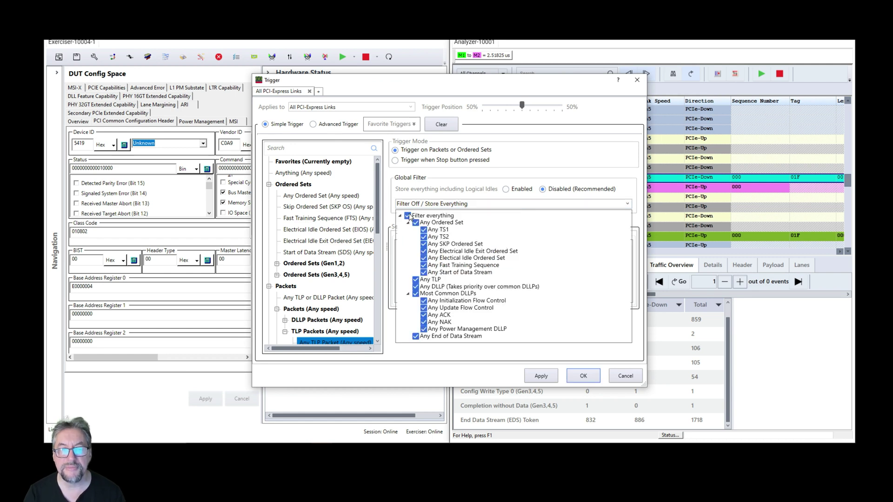
pyautogui.click(416, 279)
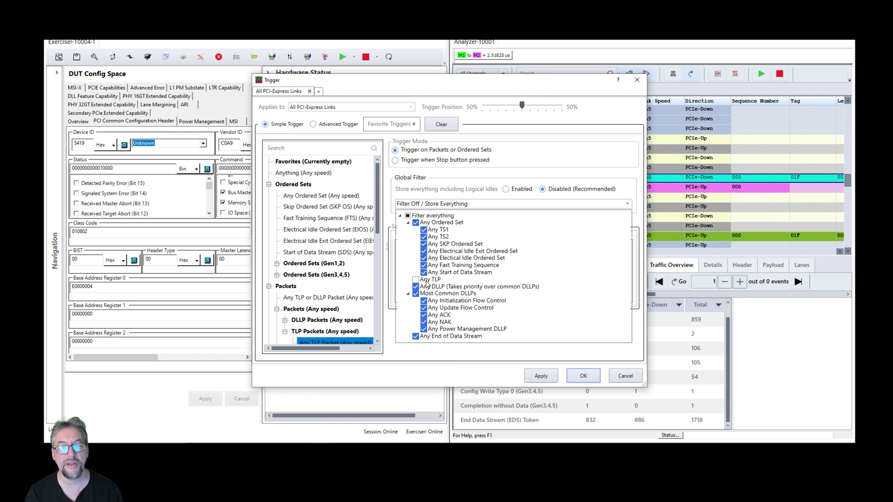
pyautogui.click(547, 377)
pyautogui.click(583, 377)
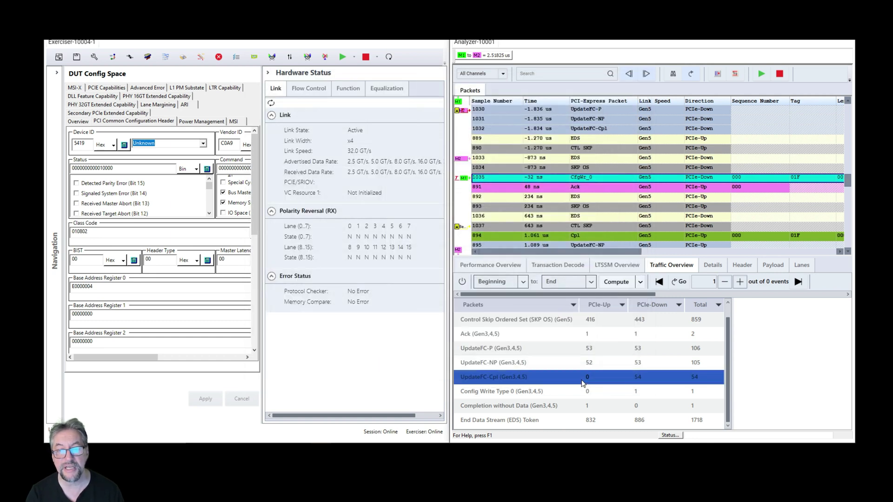
pyautogui.moveTo(599, 113)
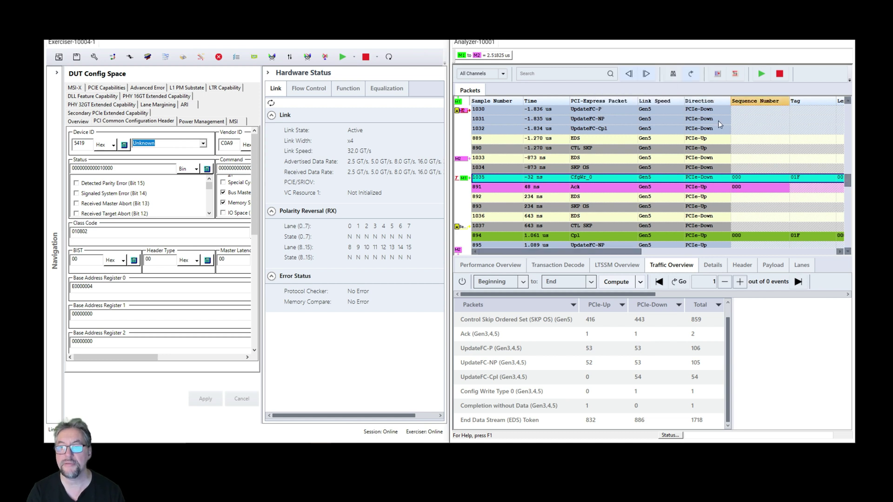
# Start a new capture, collapse Hardware Status, and read Base Address Register 0 from the device.
pyautogui.click(761, 75)
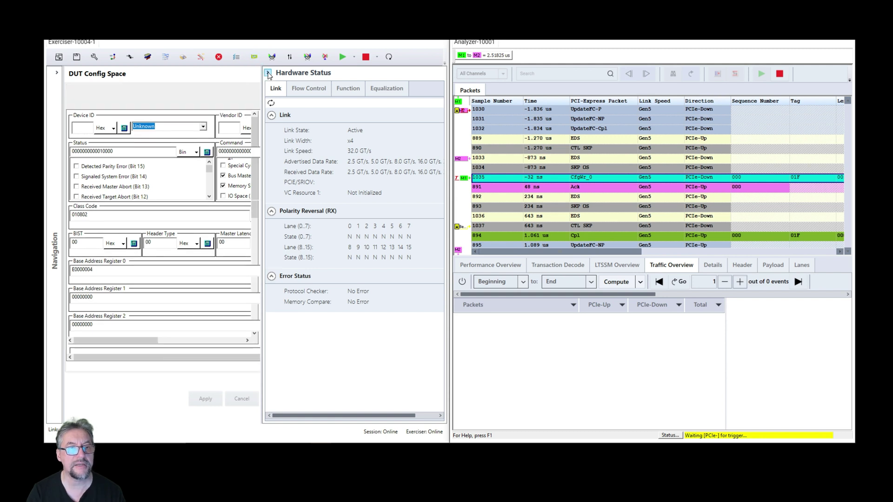
pyautogui.click(268, 73)
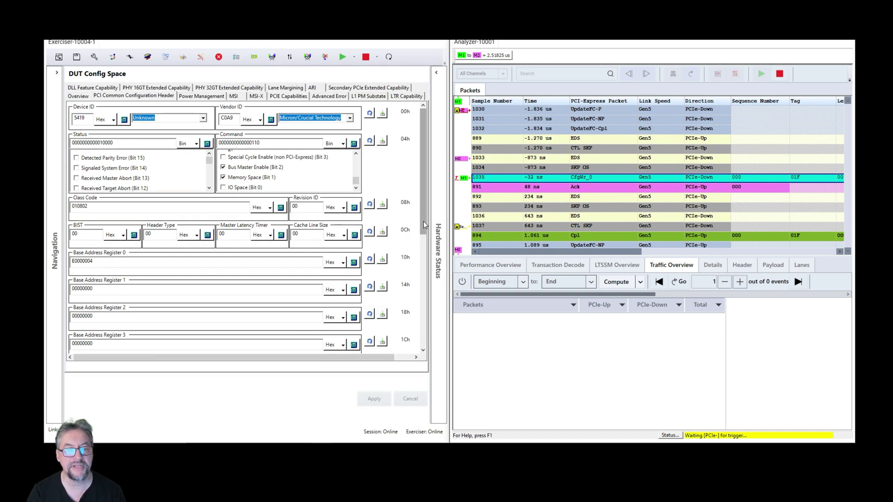
pyautogui.click(382, 260)
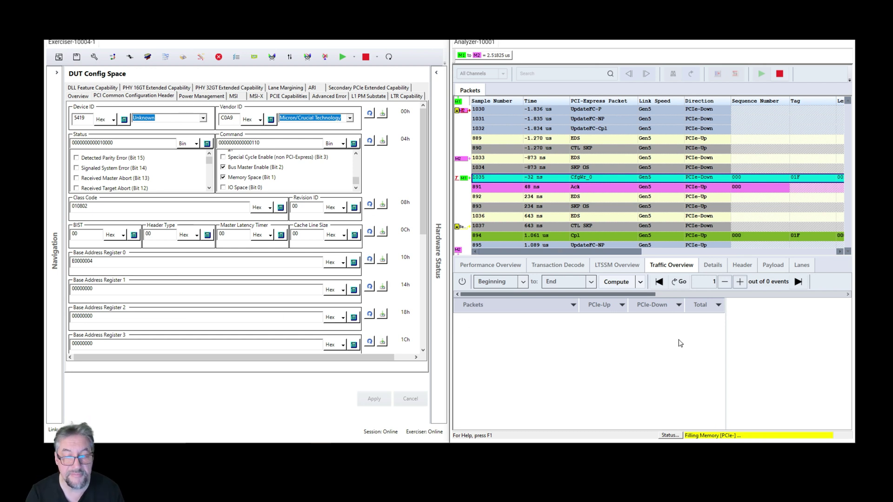
pyautogui.click(464, 304)
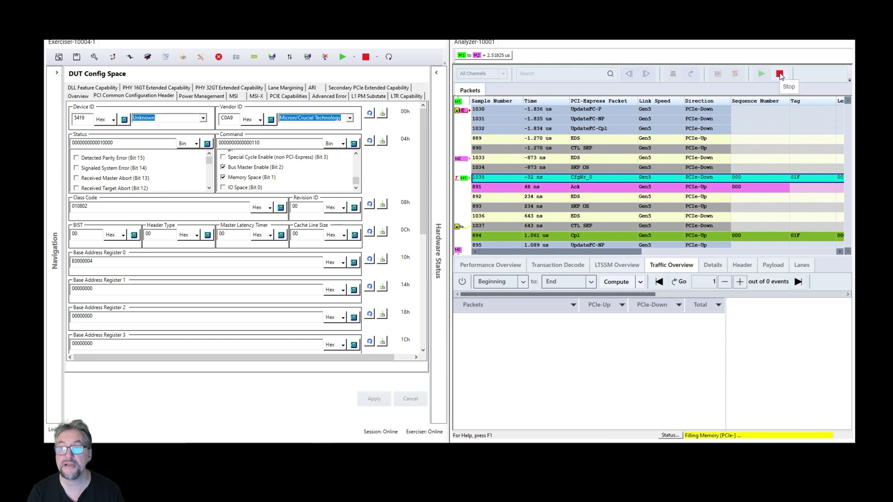
# Stop the capture and compute its Traffic Overview packet counts.
pyautogui.click(780, 74)
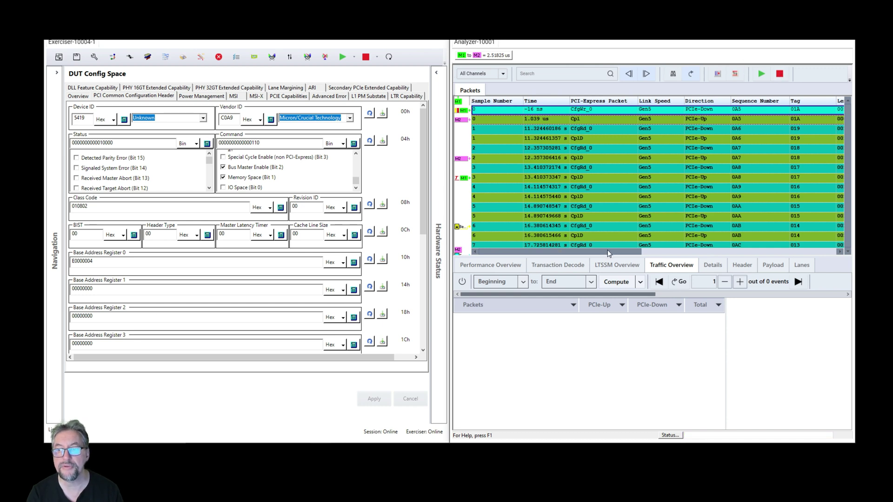
pyautogui.click(616, 282)
pyautogui.click(553, 349)
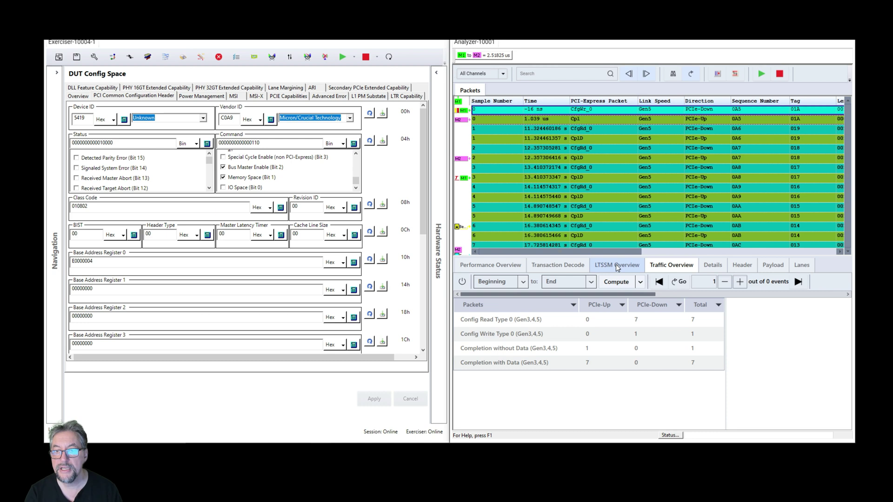
# Compute the Transaction Decode, showing 1 Config Write and 7 Config Read Type 0 transactions.
pyautogui.click(542, 266)
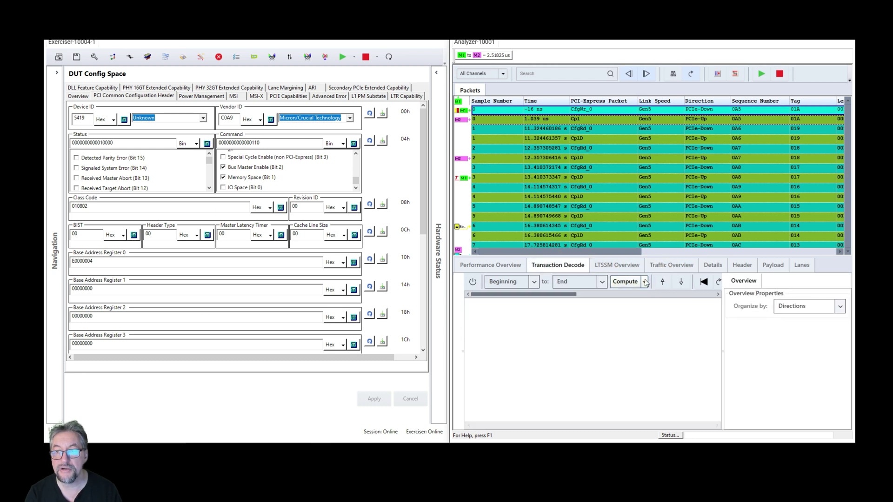
pyautogui.click(618, 285)
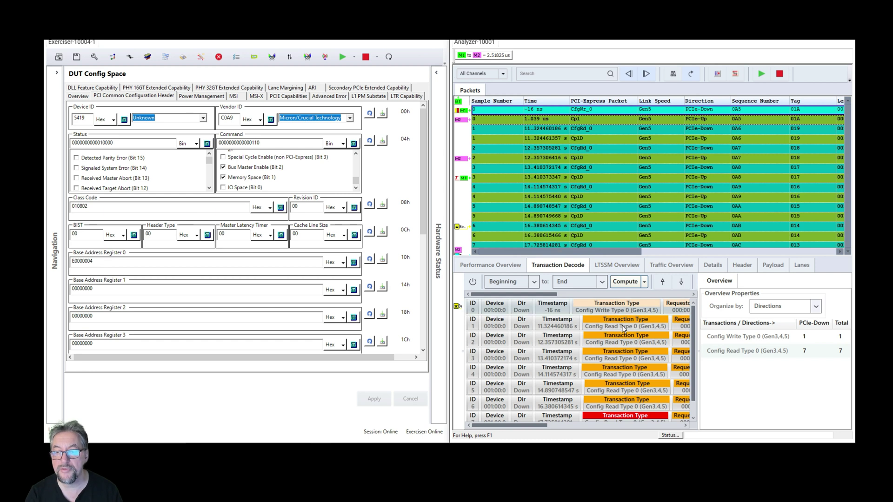
pyautogui.scroll(-1, 623, 328)
pyautogui.scroll(1, 624, 330)
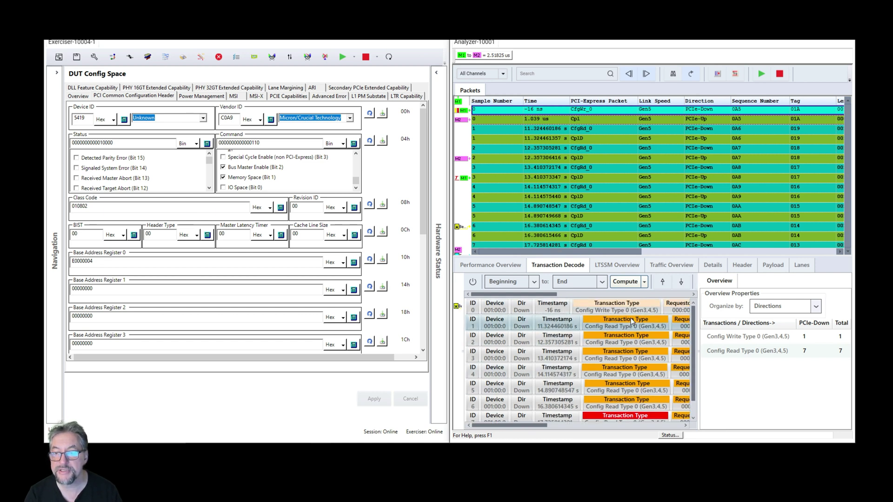
pyautogui.click(631, 344)
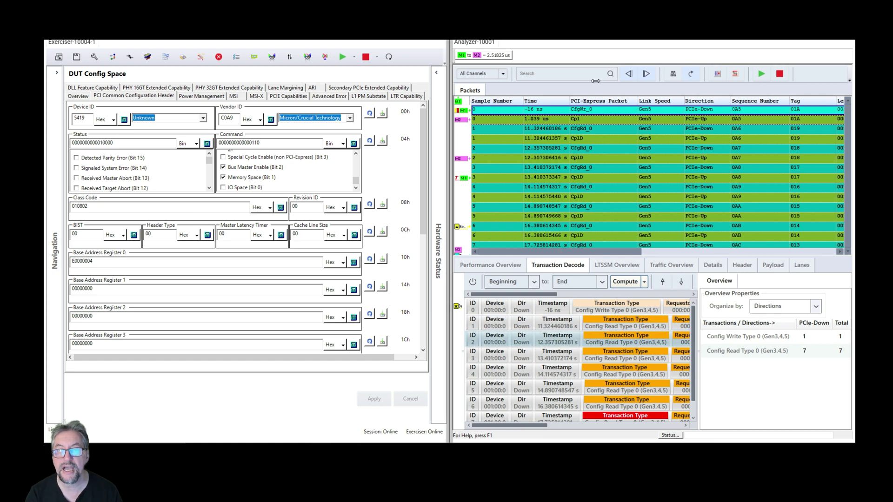
# Maximize the Analyzer window with Win+Up to show all decode columns.
pyautogui.press('super+Up')
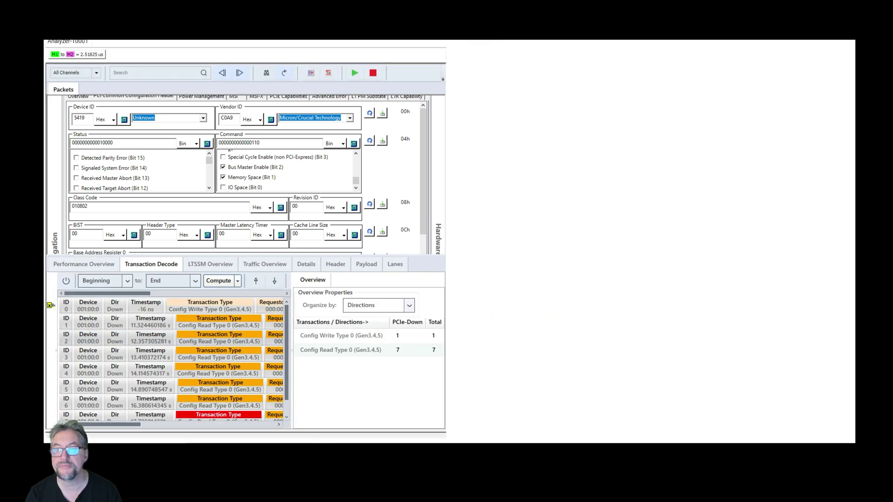